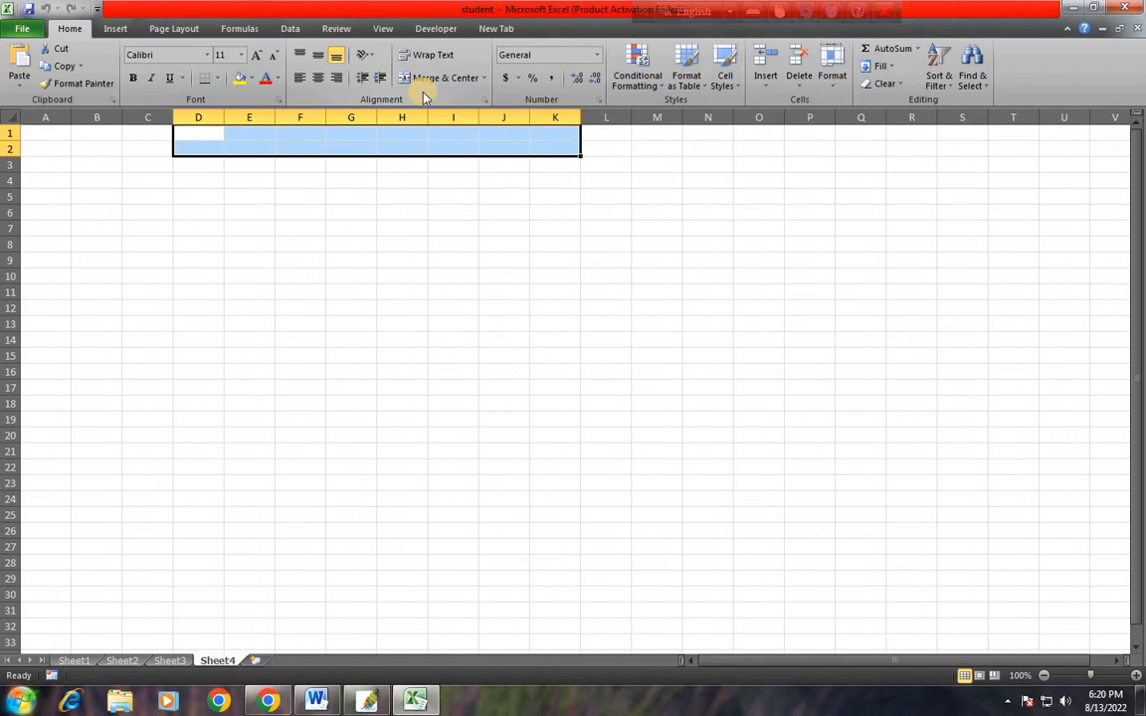
Merge and center cells D1:J2 and enter the title Daily Sales & Profit
{"action": "left_click", "coordinate": [265, 179]}
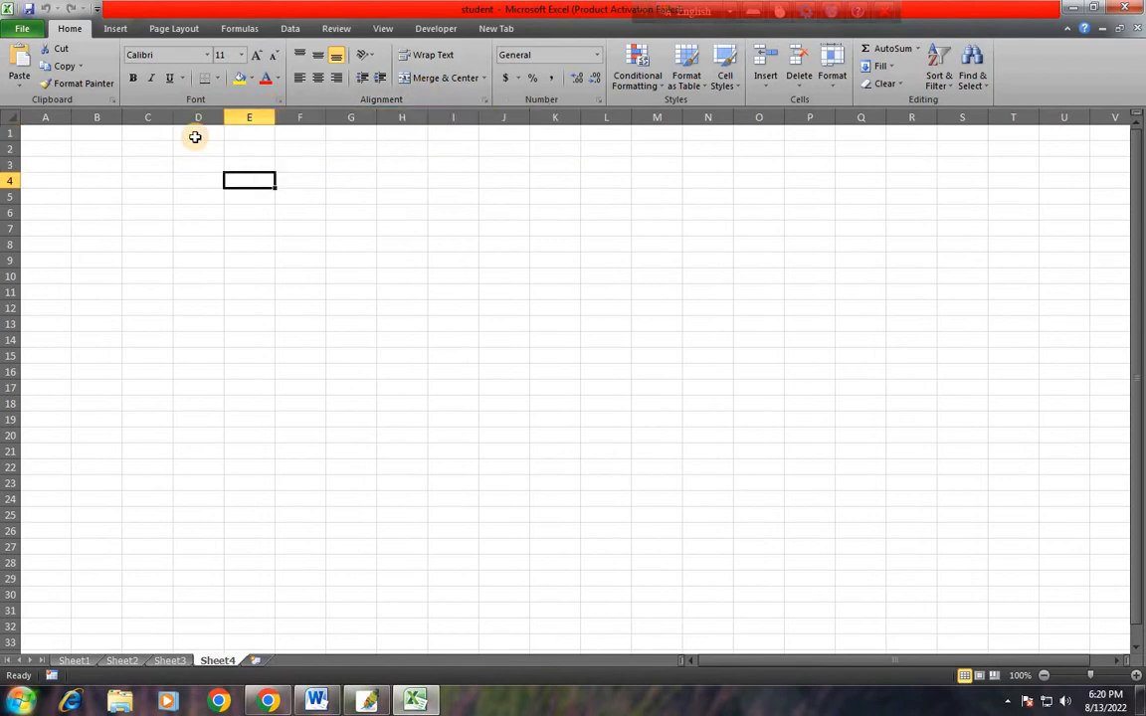
{"action": "left_click_drag", "start_coordinate": [195, 136], "coordinate": [522, 149]}
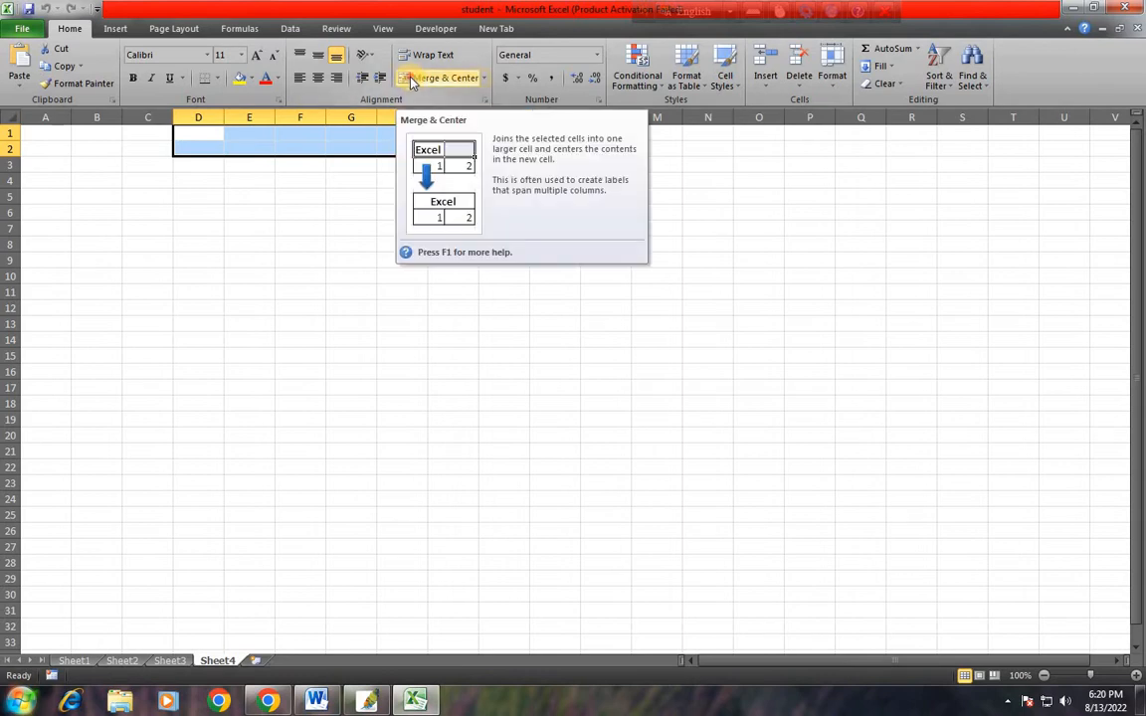
{"action": "left_click", "coordinate": [413, 80]}
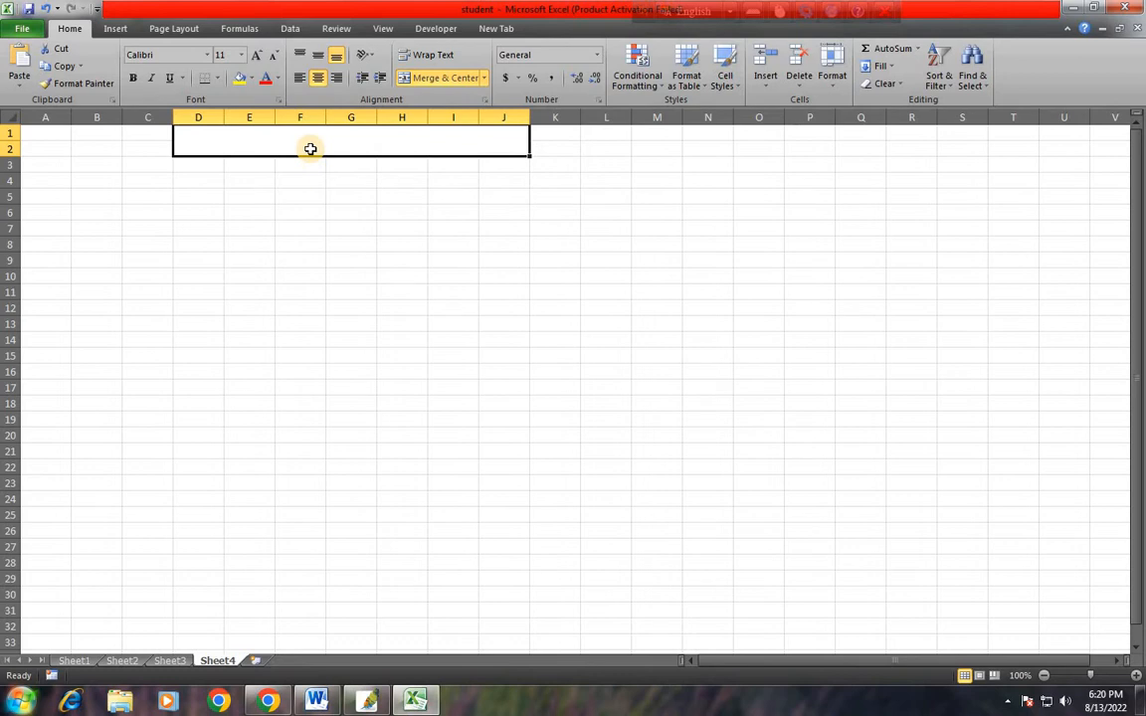
{"action": "type", "text": "Daily Sales & Profit"}
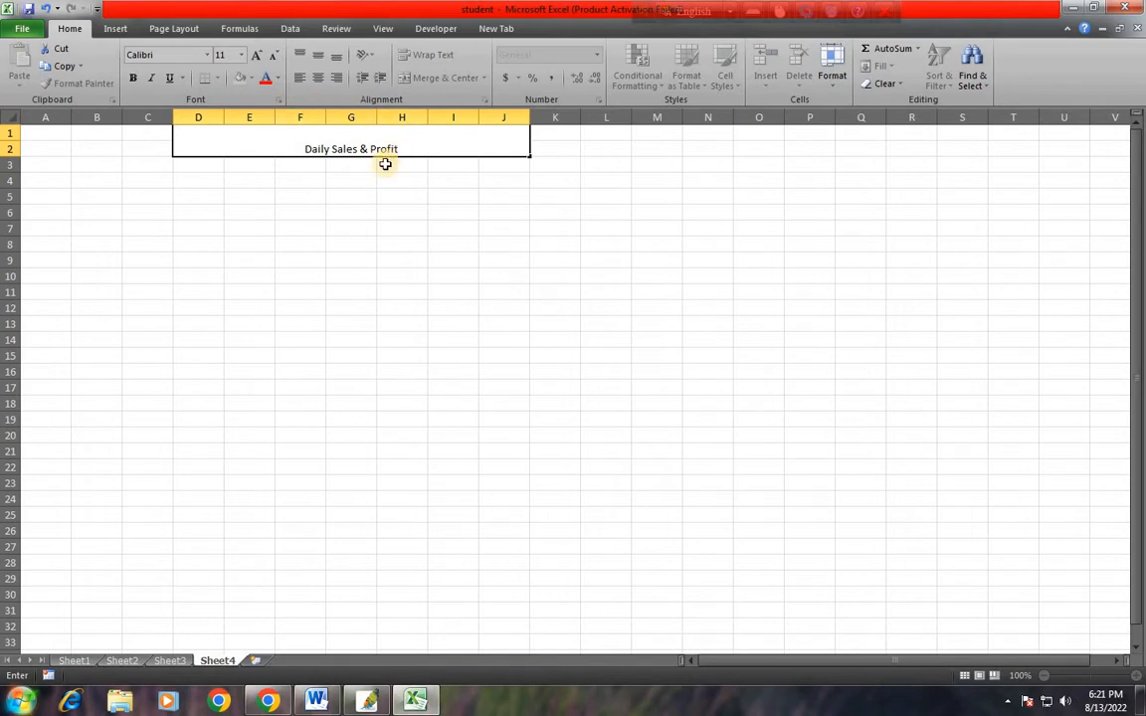
{"action": "left_click", "coordinate": [301, 179]}
Increase the font size of the Daily Sales & Profit title to 18
{"action": "left_click", "coordinate": [312, 151]}
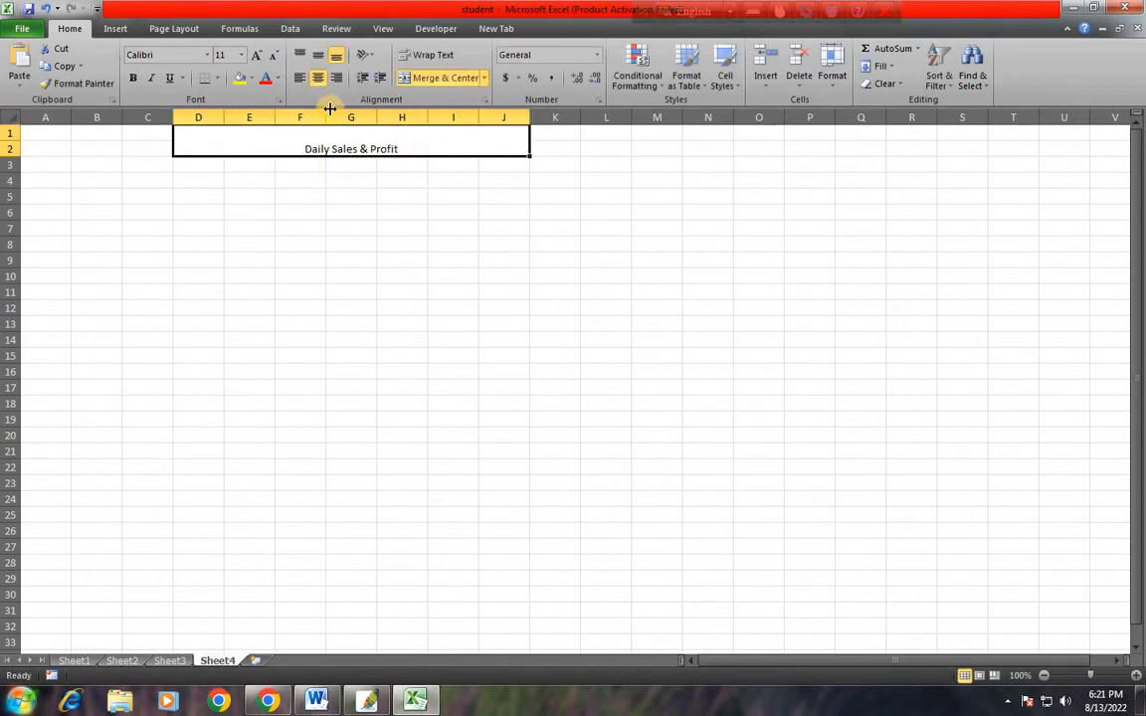
{"action": "left_click", "coordinate": [254, 56]}
{"action": "left_click", "coordinate": [254, 56]}
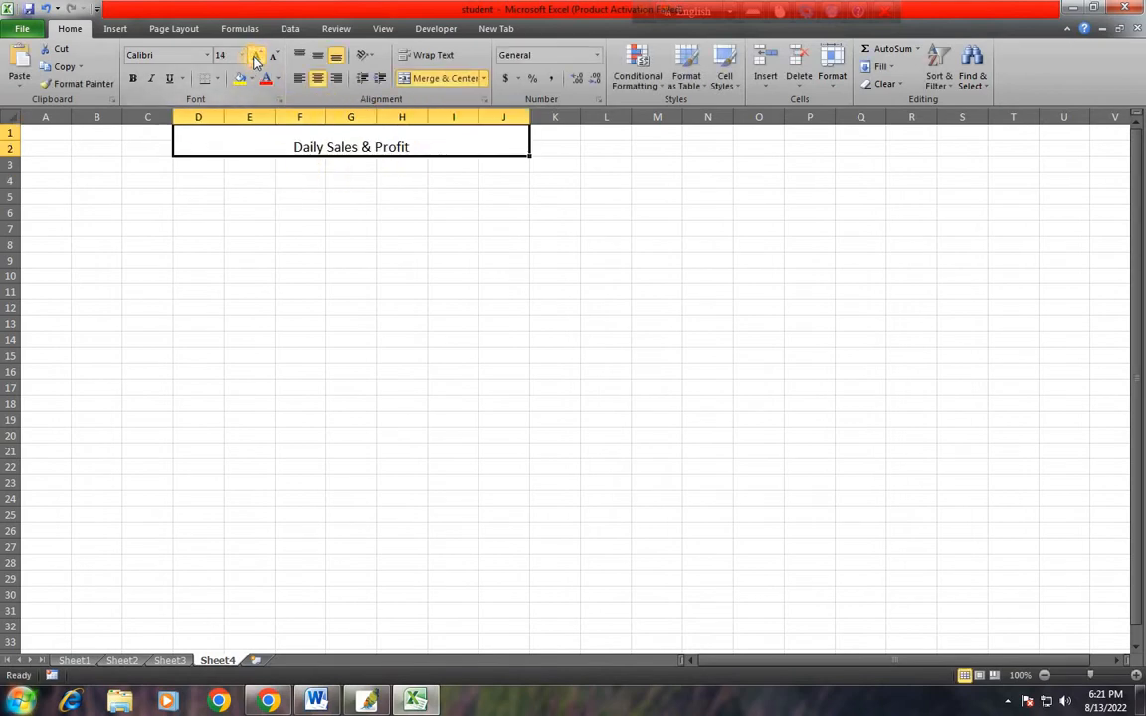
{"action": "left_click", "coordinate": [255, 56]}
{"action": "left_click", "coordinate": [255, 56]}
{"action": "left_click", "coordinate": [339, 242]}
Fill the merged title cell with a light olive green theme colour
{"action": "left_click", "coordinate": [274, 146]}
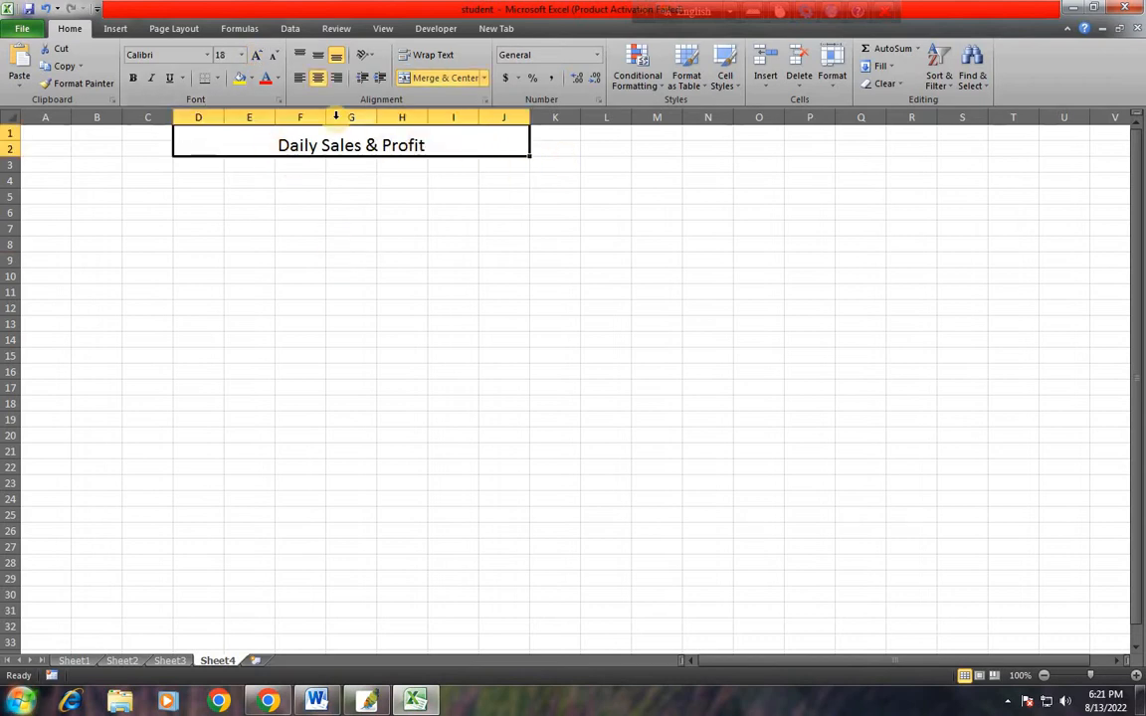
{"action": "left_click", "coordinate": [251, 78]}
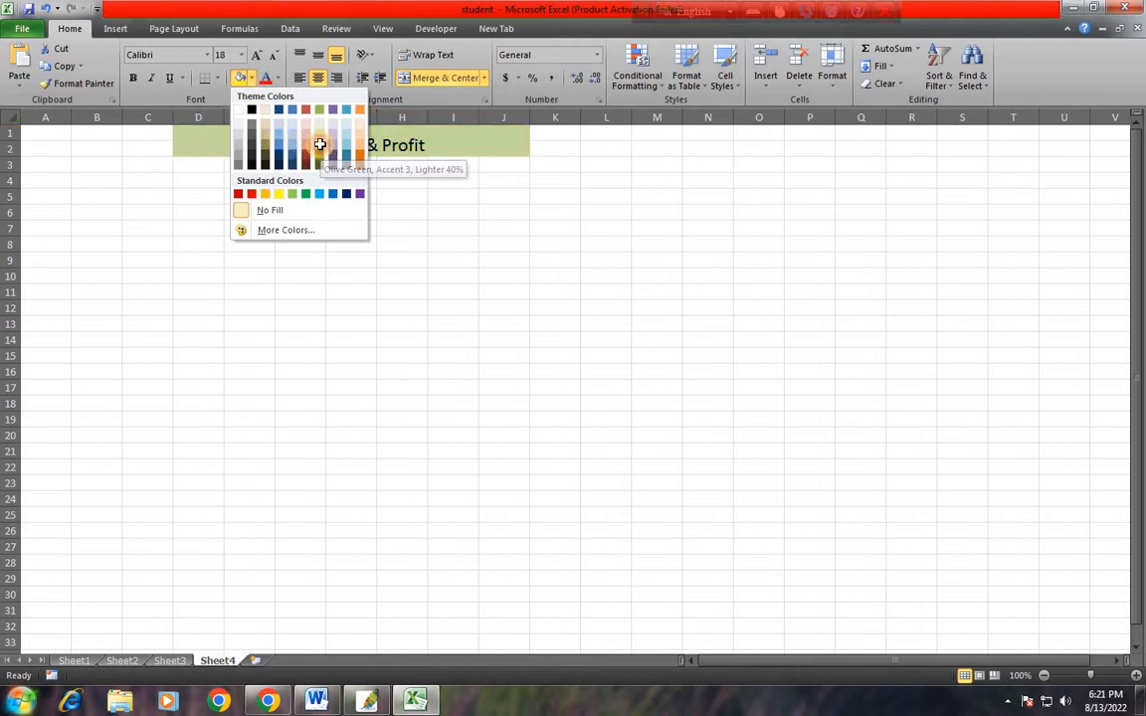
{"action": "left_click", "coordinate": [319, 129]}
{"action": "left_click", "coordinate": [402, 212]}
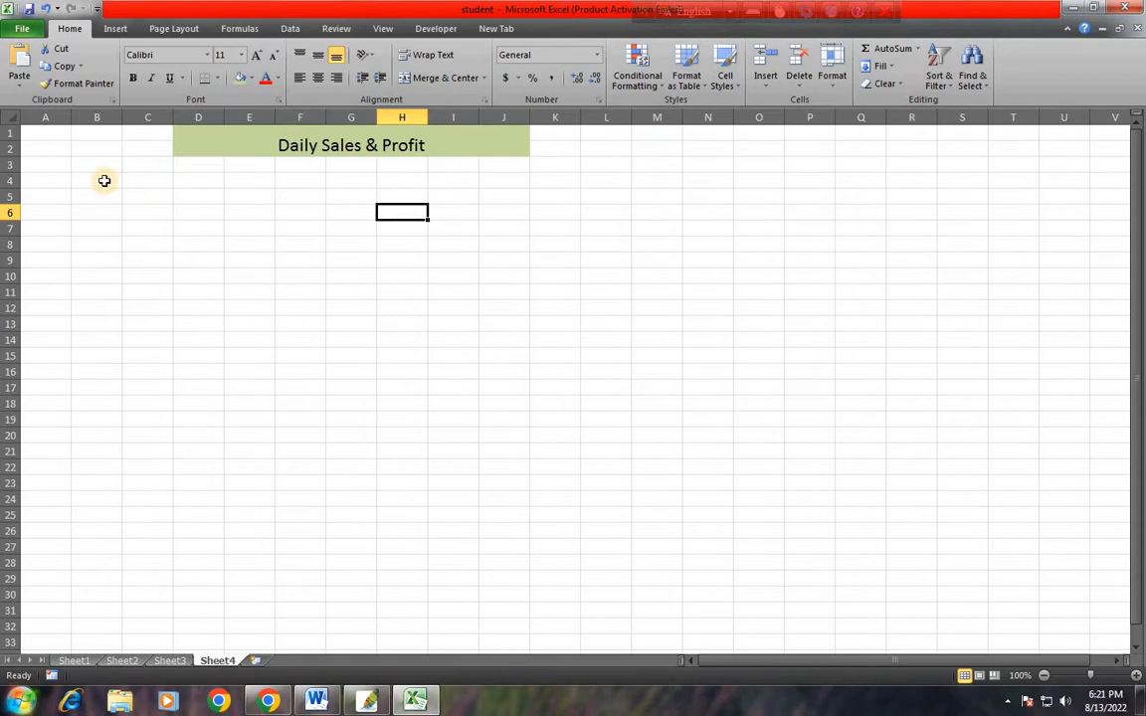
Merge and center cells B4:B5 and enter the heading Name of Item
{"action": "left_click_drag", "start_coordinate": [104, 183], "coordinate": [109, 203]}
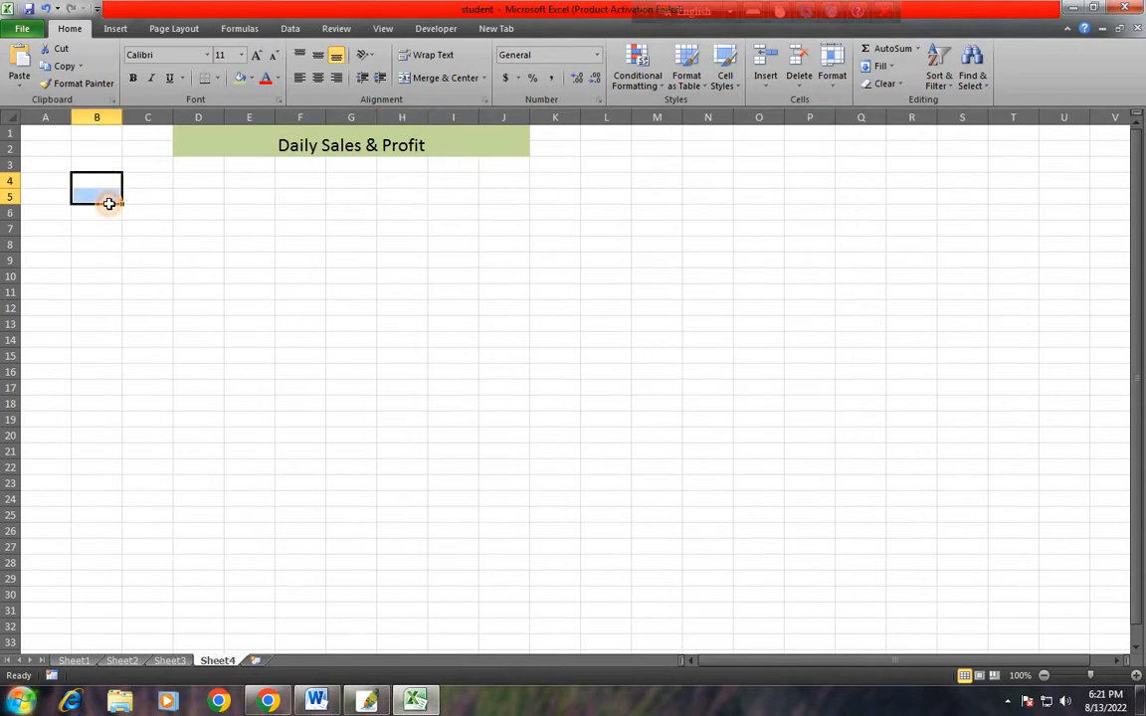
{"action": "left_click", "coordinate": [418, 77]}
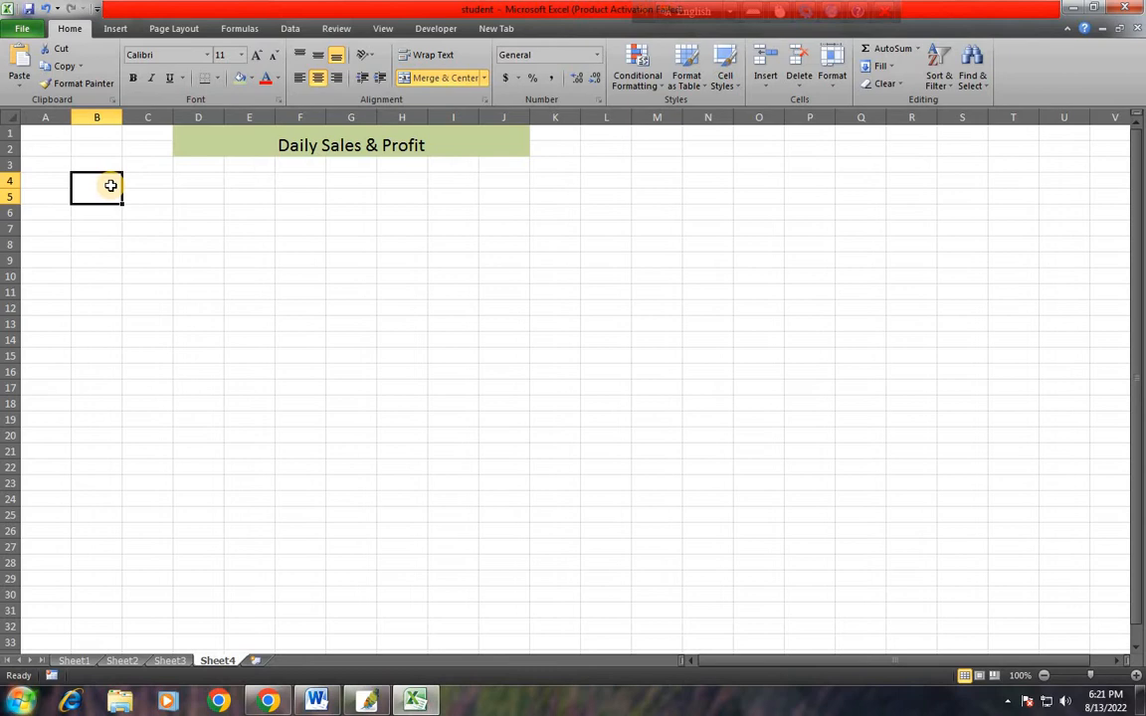
{"action": "double_click", "coordinate": [111, 185]}
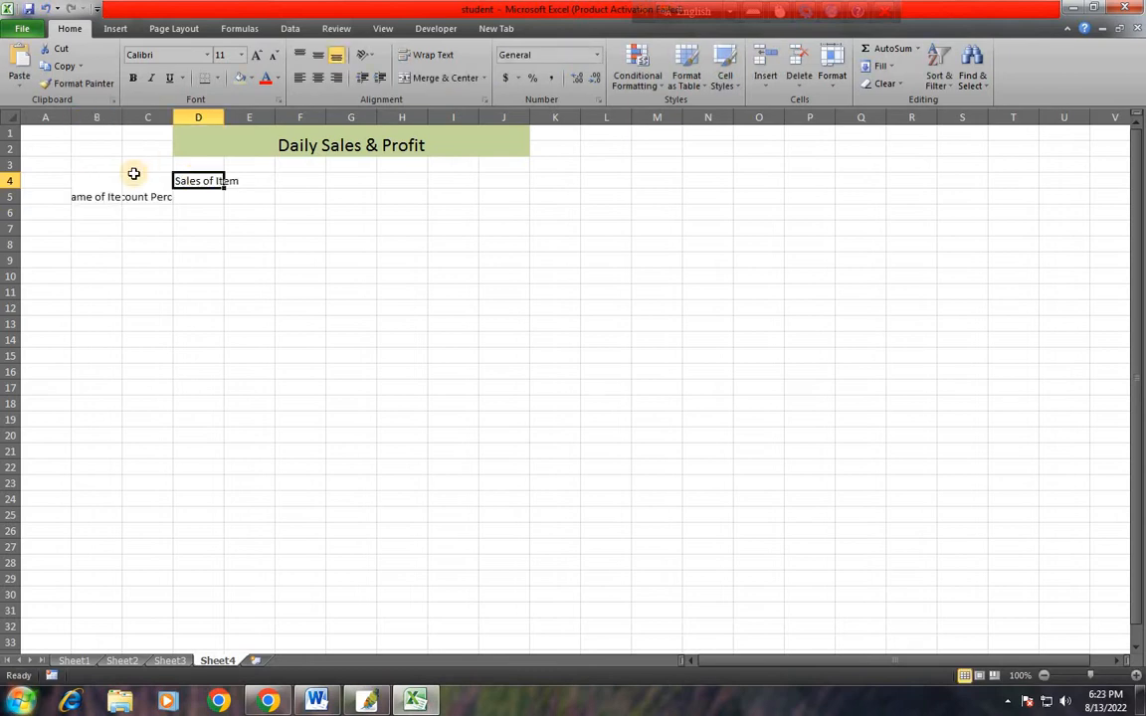
Wrap the text of the Name of Item heading in the merged cell B4:B5
{"action": "left_click", "coordinate": [85, 190]}
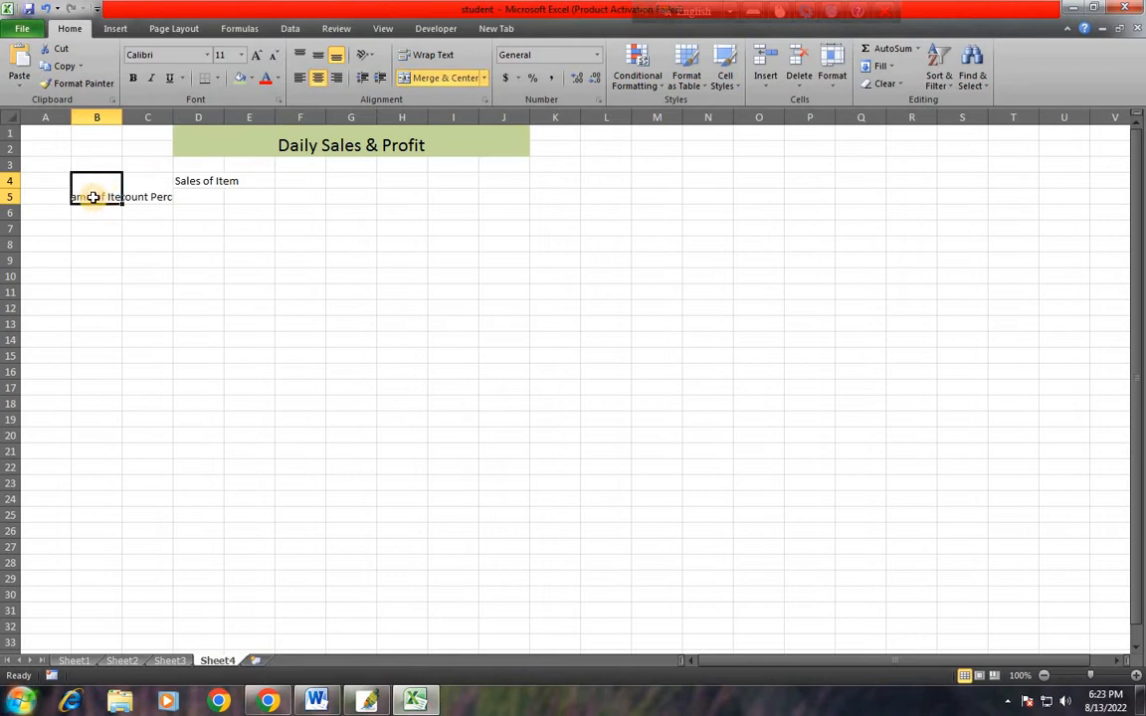
{"action": "double_click", "coordinate": [88, 195]}
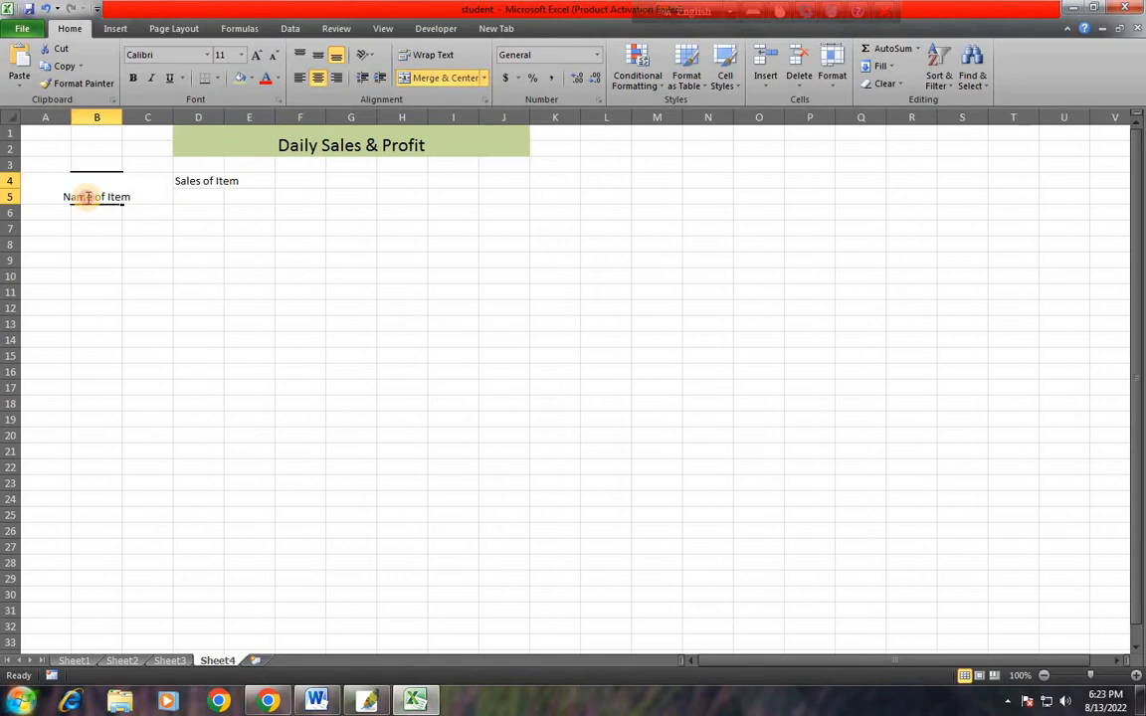
{"action": "left_click", "coordinate": [100, 226]}
{"action": "left_click", "coordinate": [97, 193]}
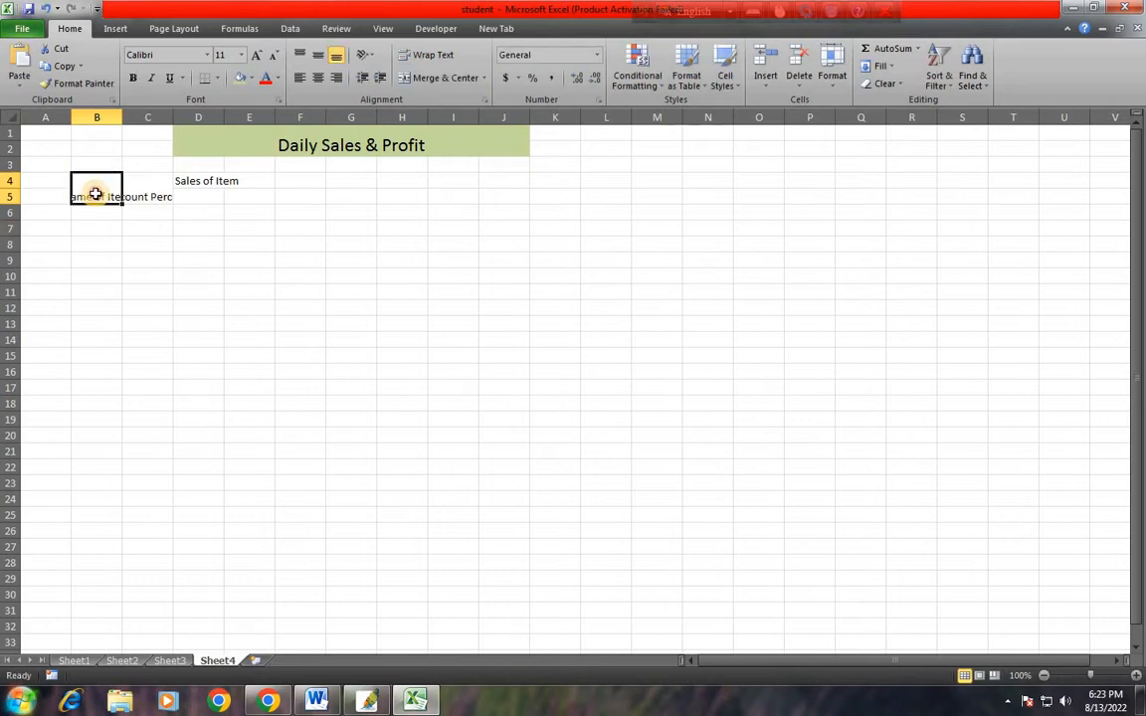
{"action": "left_click", "coordinate": [418, 60]}
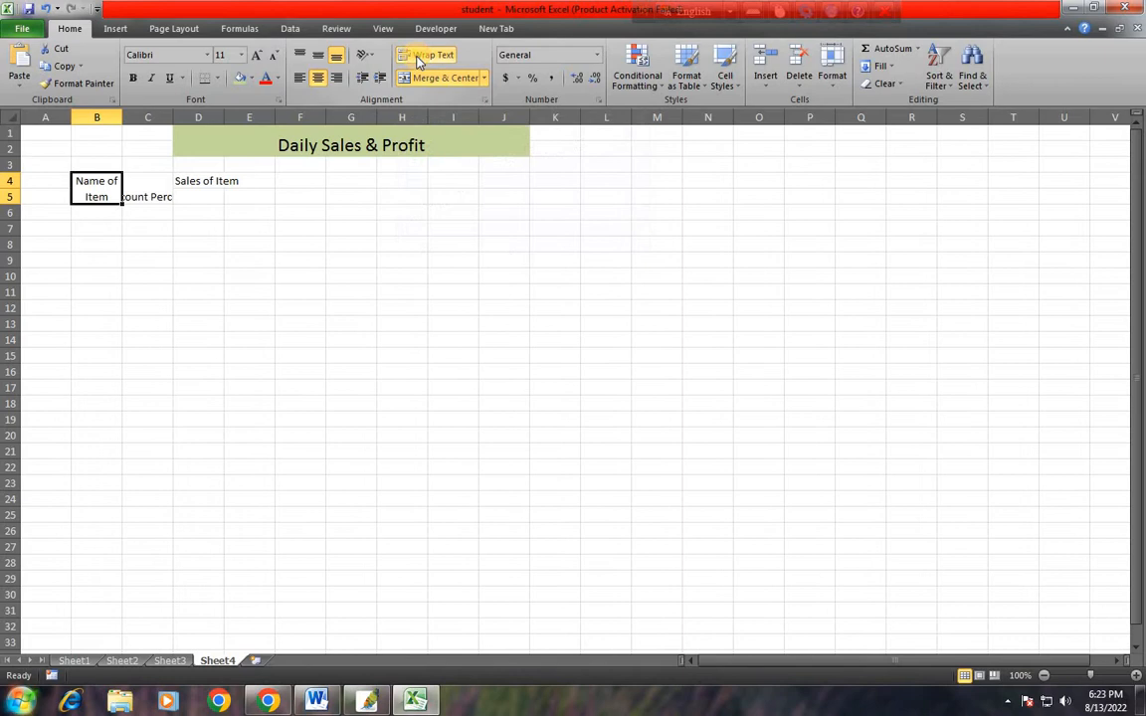
Wrap the text of the Discount Percent heading in the merged cell C4:C5
{"action": "left_click", "coordinate": [148, 194]}
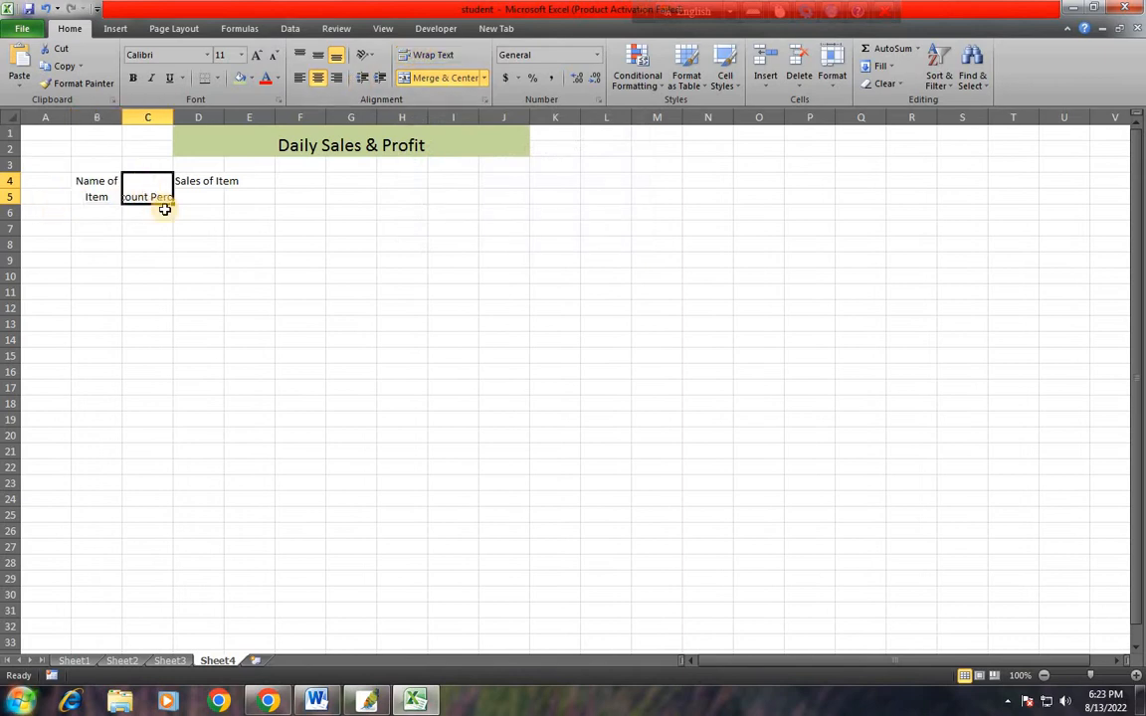
{"action": "double_click", "coordinate": [148, 194]}
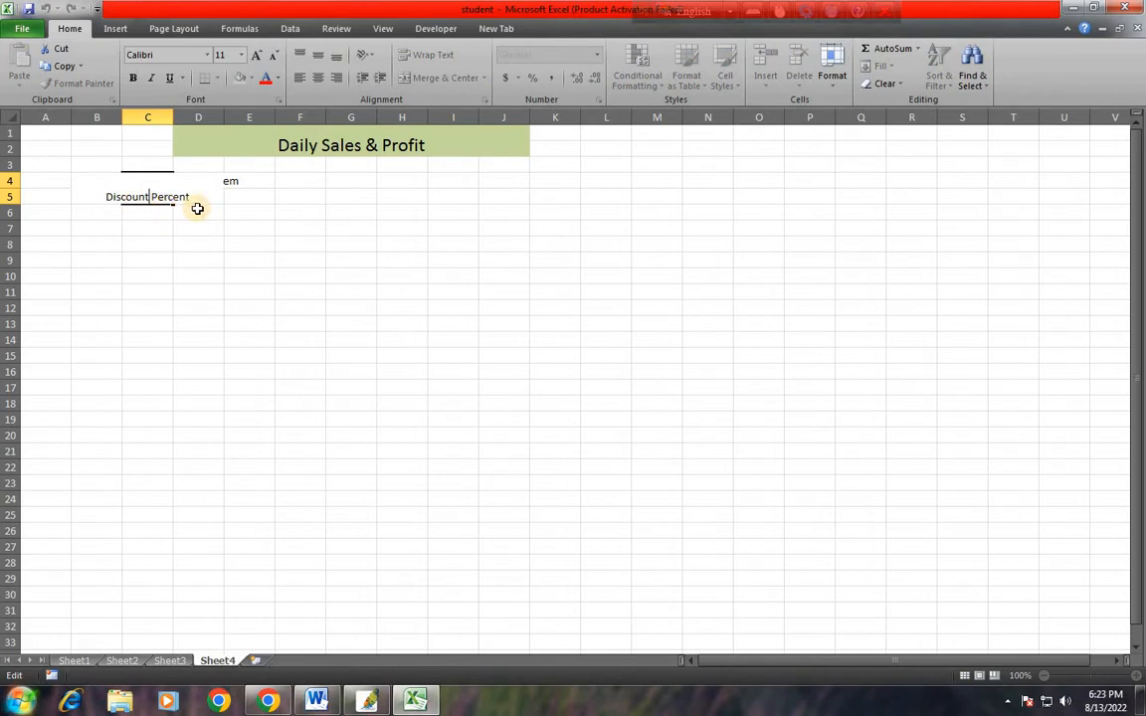
{"action": "key", "text": "Escape"}
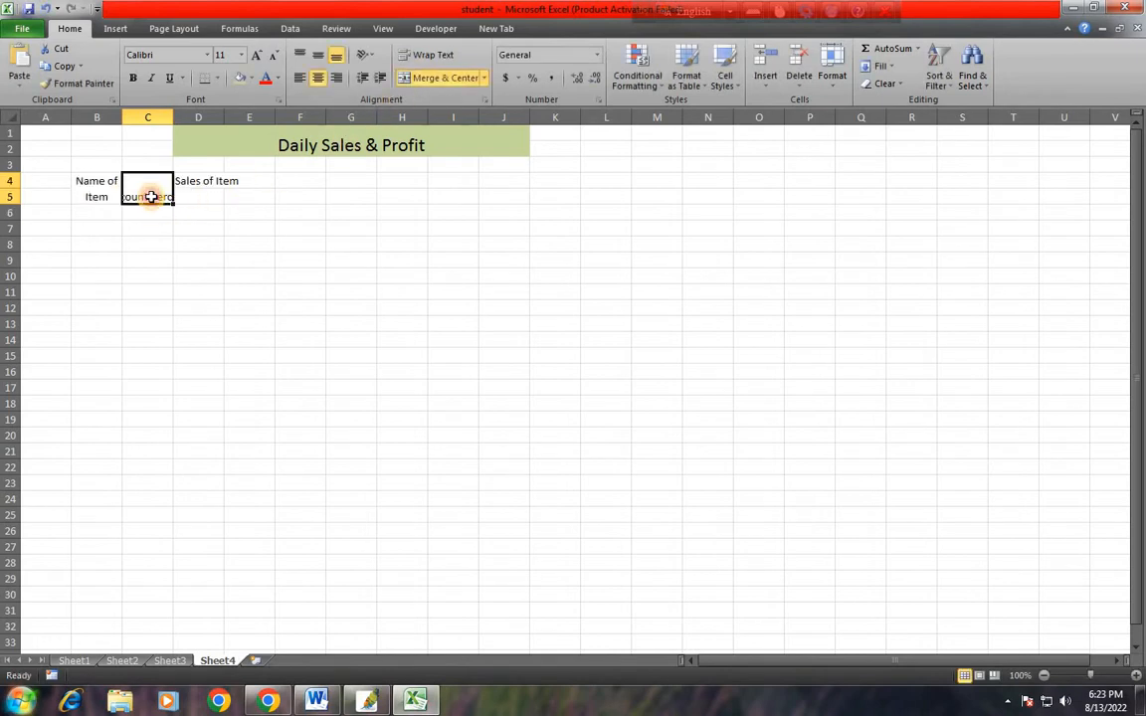
{"action": "left_click", "coordinate": [427, 60]}
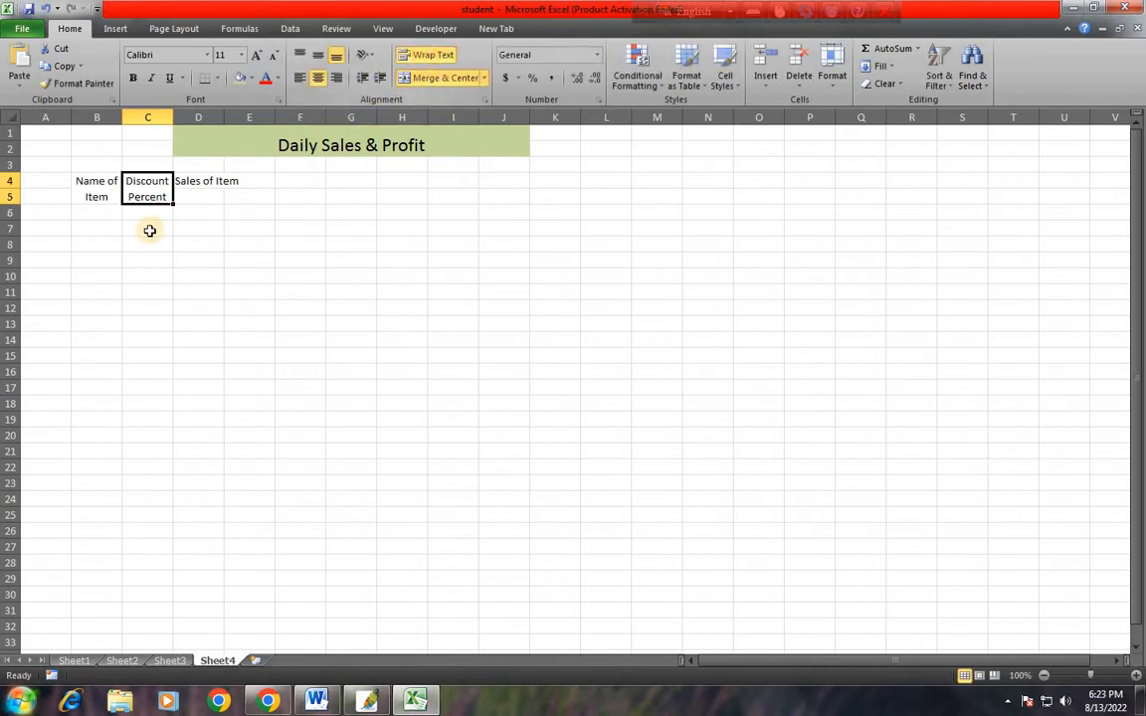
{"action": "left_click", "coordinate": [109, 179]}
{"action": "left_click", "coordinate": [135, 187]}
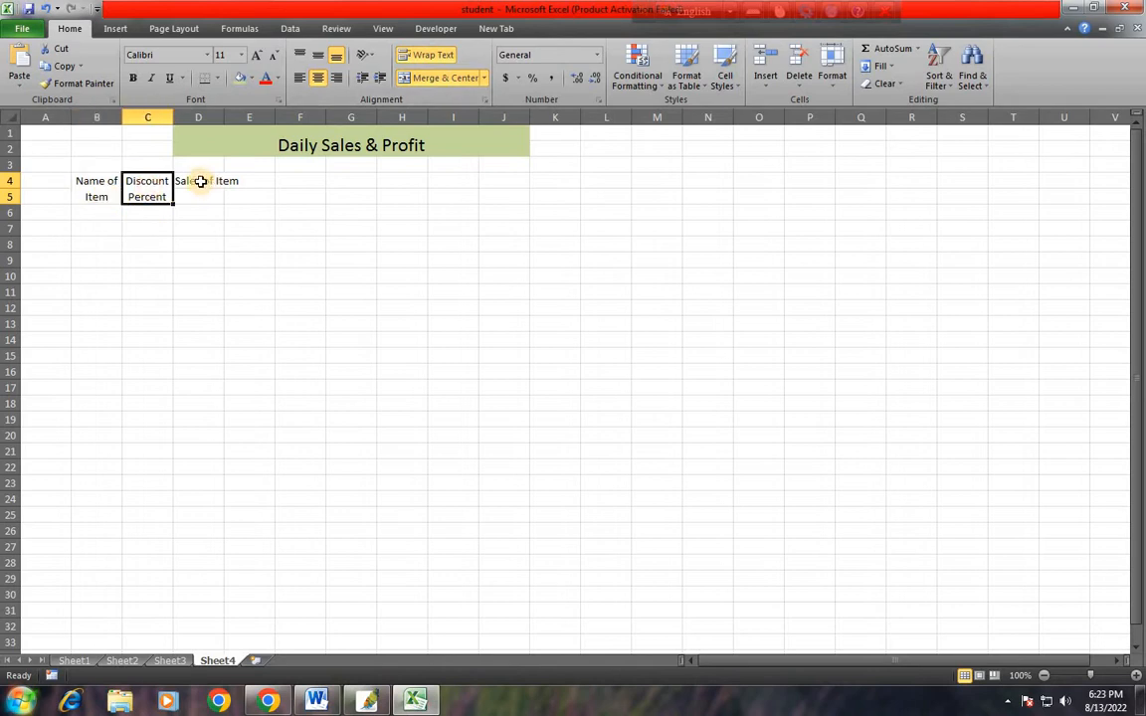
Merge and center cells D4:D5 and wrap the text of the Sales of Item heading
{"action": "left_click_drag", "start_coordinate": [184, 180], "coordinate": [198, 199]}
{"action": "left_click", "coordinate": [182, 227]}
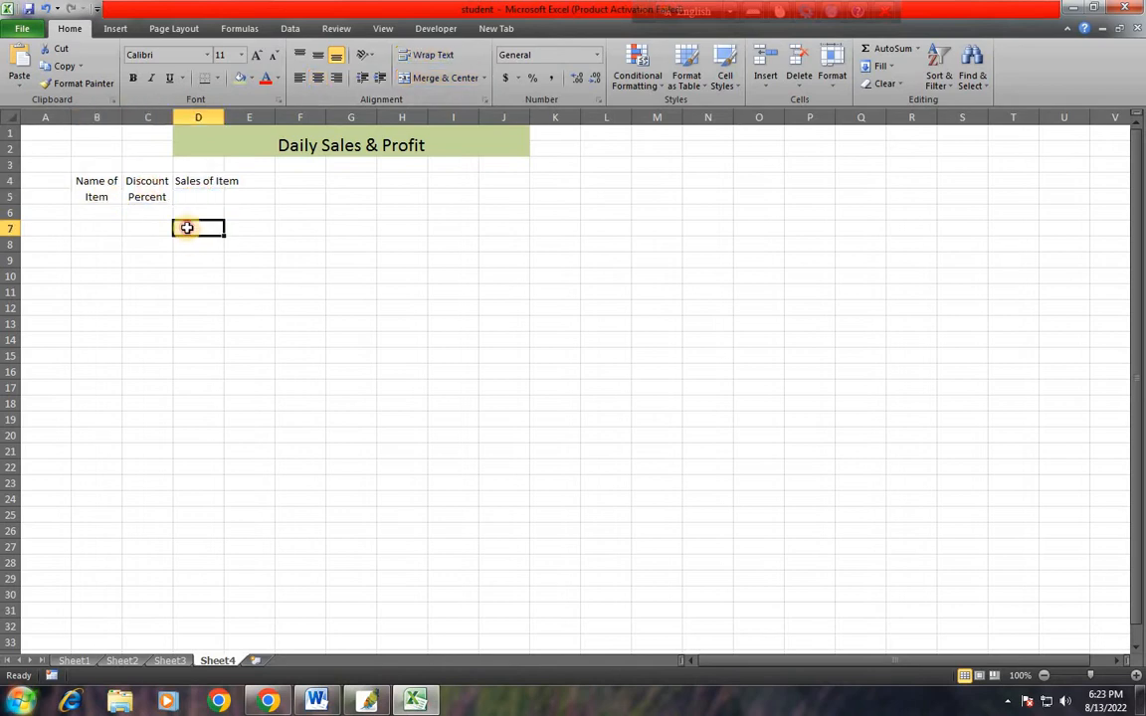
{"action": "left_click", "coordinate": [191, 179]}
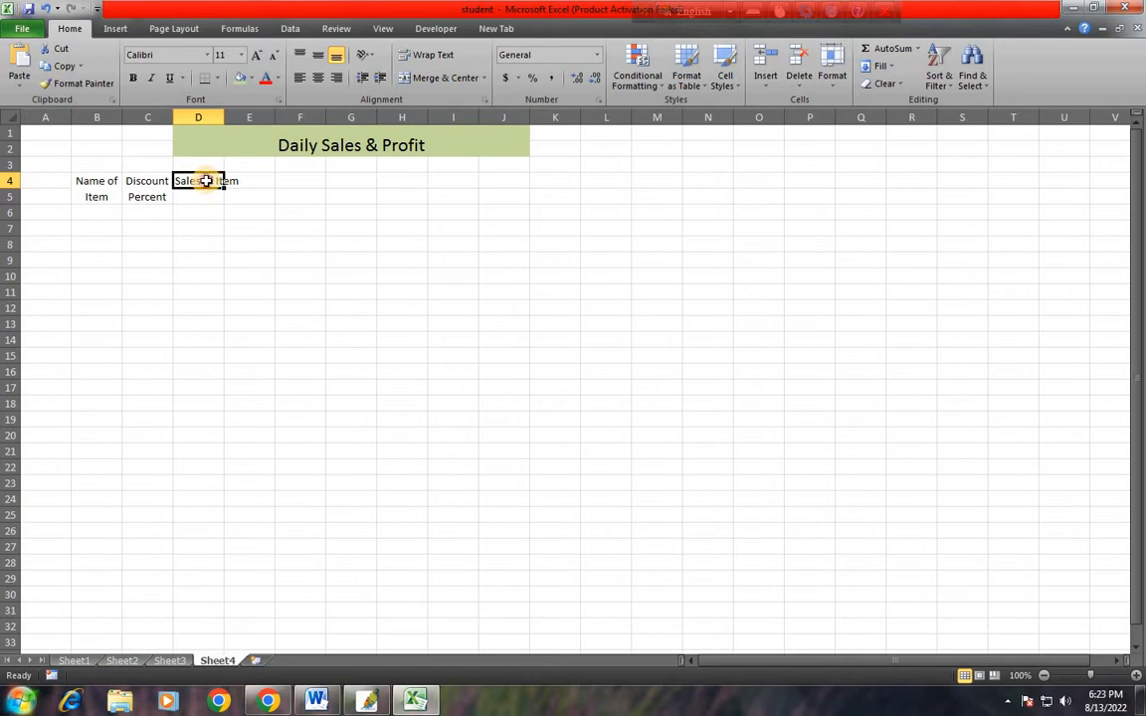
{"action": "left_click_drag", "start_coordinate": [206, 181], "coordinate": [205, 197]}
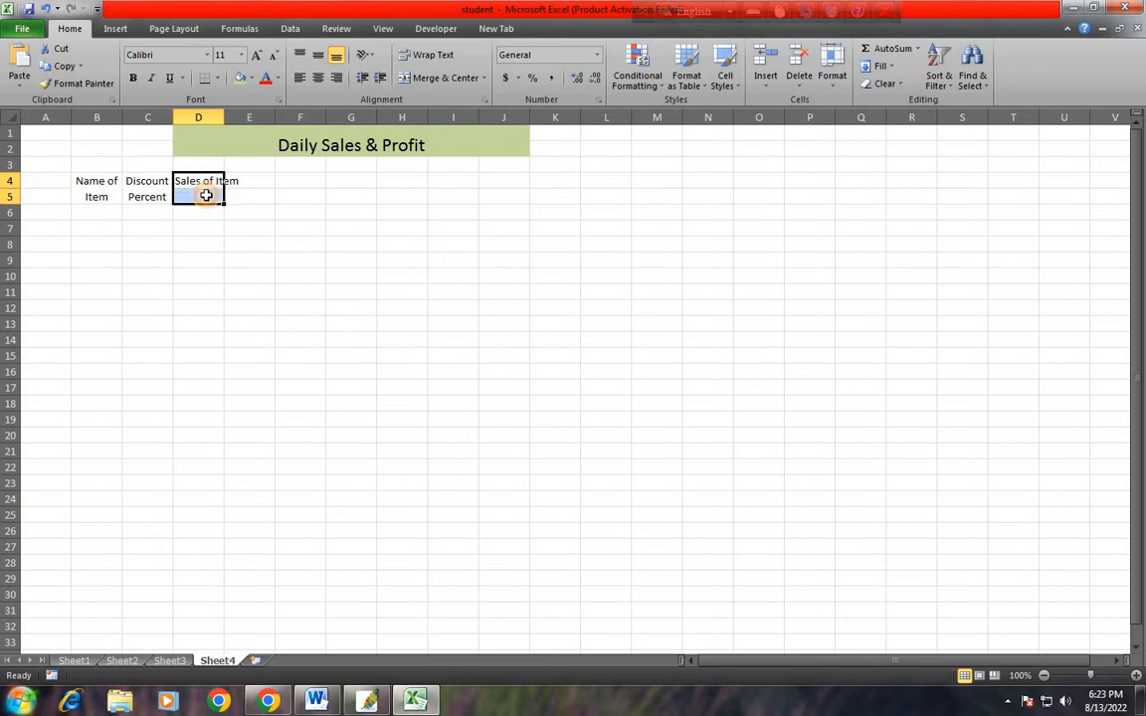
{"action": "left_click", "coordinate": [409, 82]}
{"action": "left_click", "coordinate": [418, 57]}
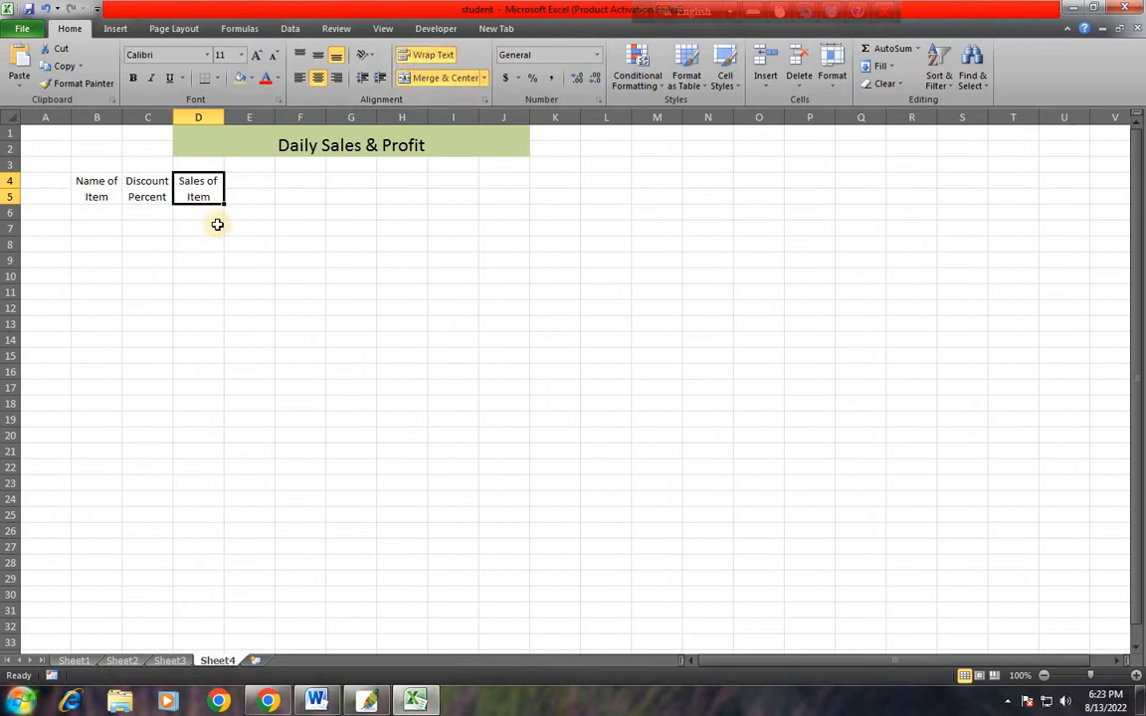
{"action": "left_click", "coordinate": [107, 213]}
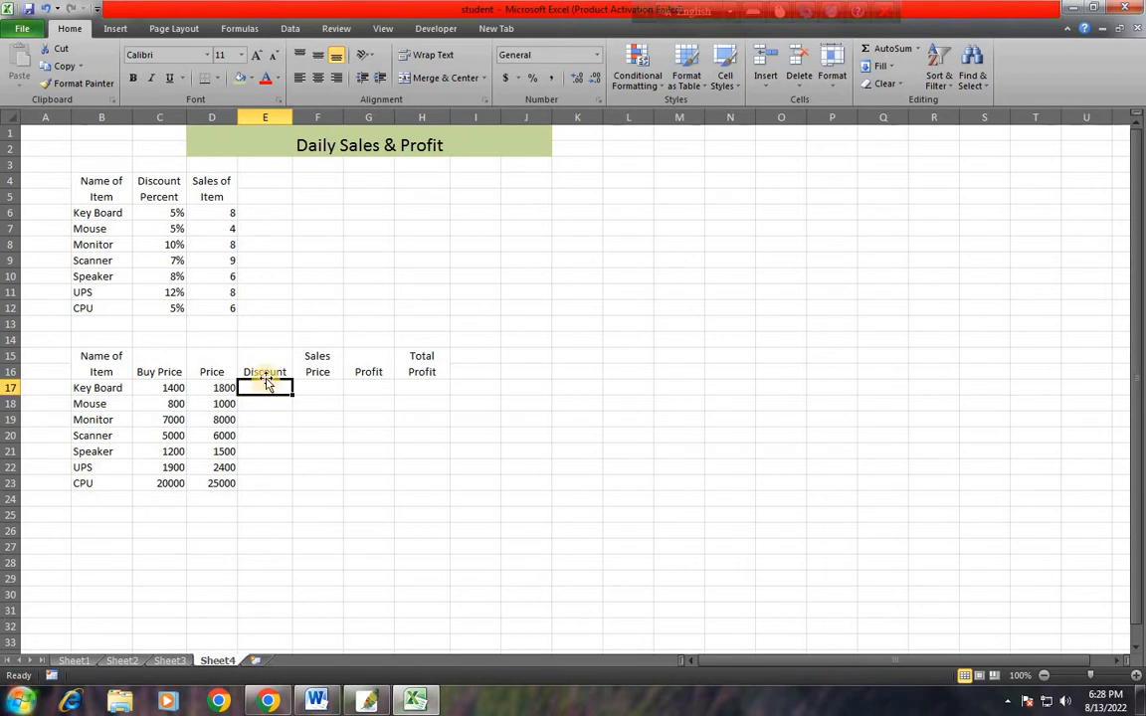
Calculate the Key Board discount in cell E17 with the formula =D17*C6
{"action": "type", "text": "="}
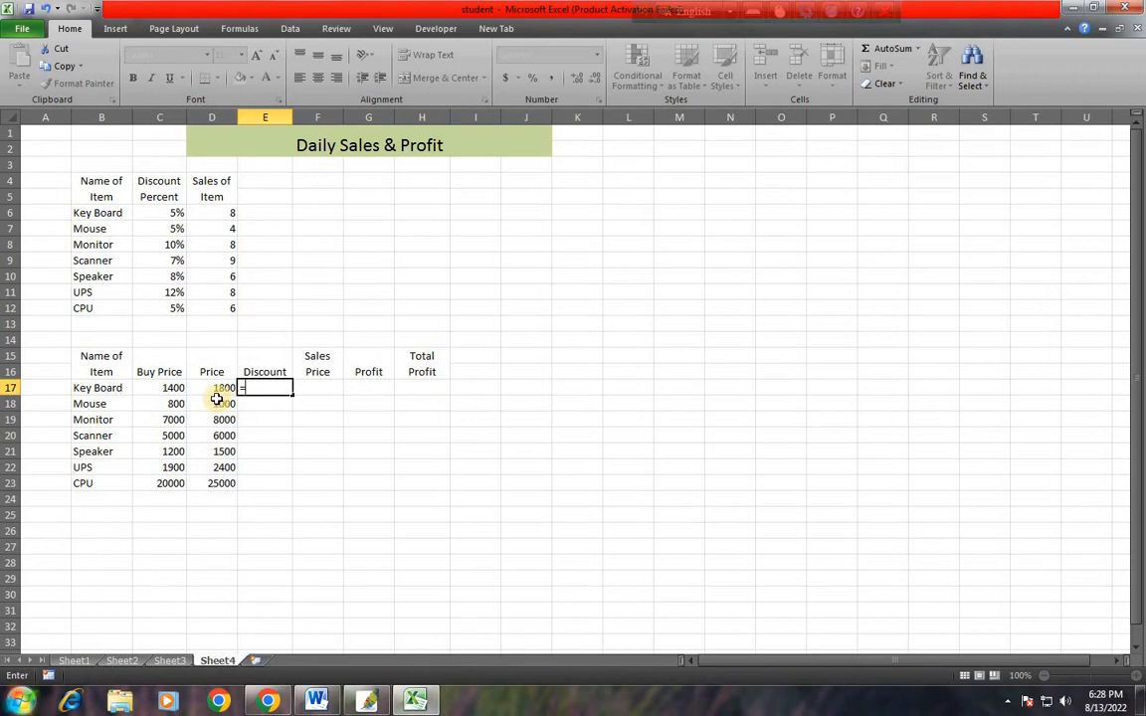
{"action": "left_click", "coordinate": [221, 391]}
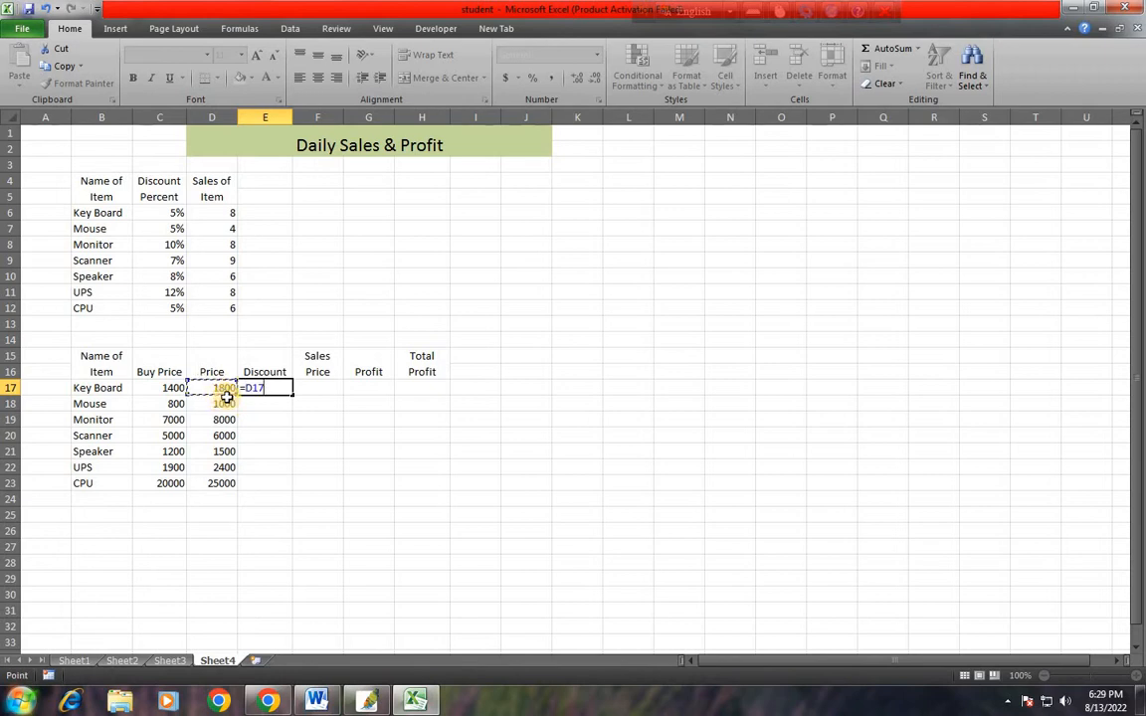
{"action": "type", "text": "*"}
{"action": "left_click", "coordinate": [173, 214]}
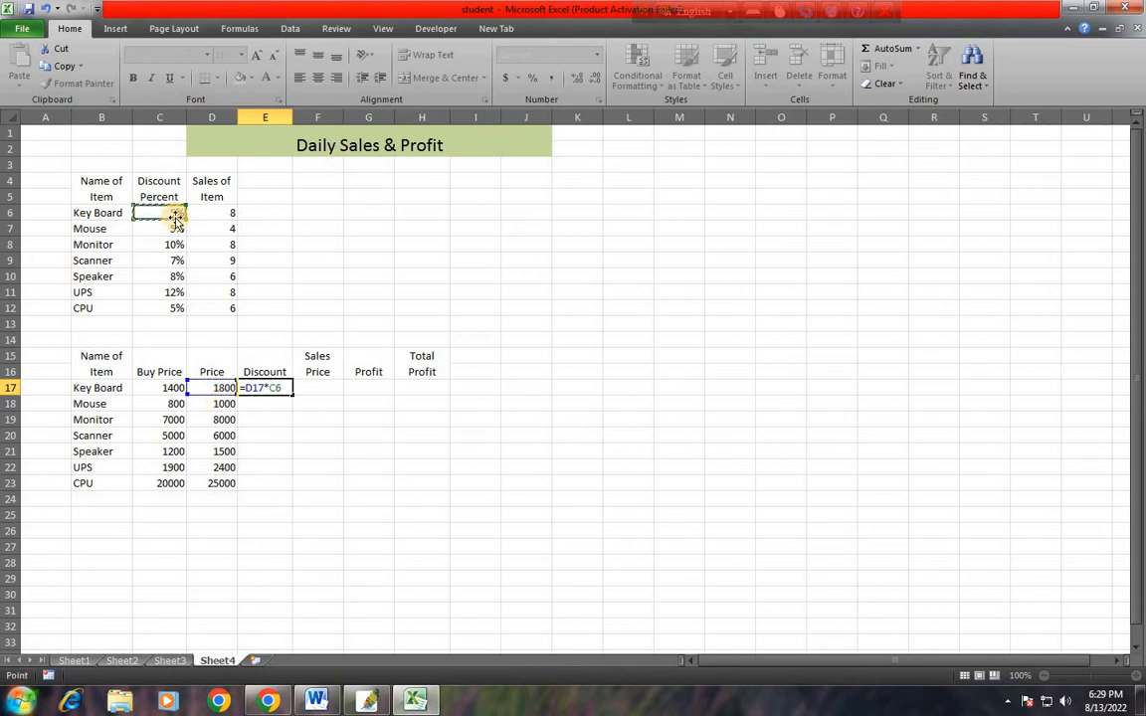
{"action": "key", "text": "Return"}
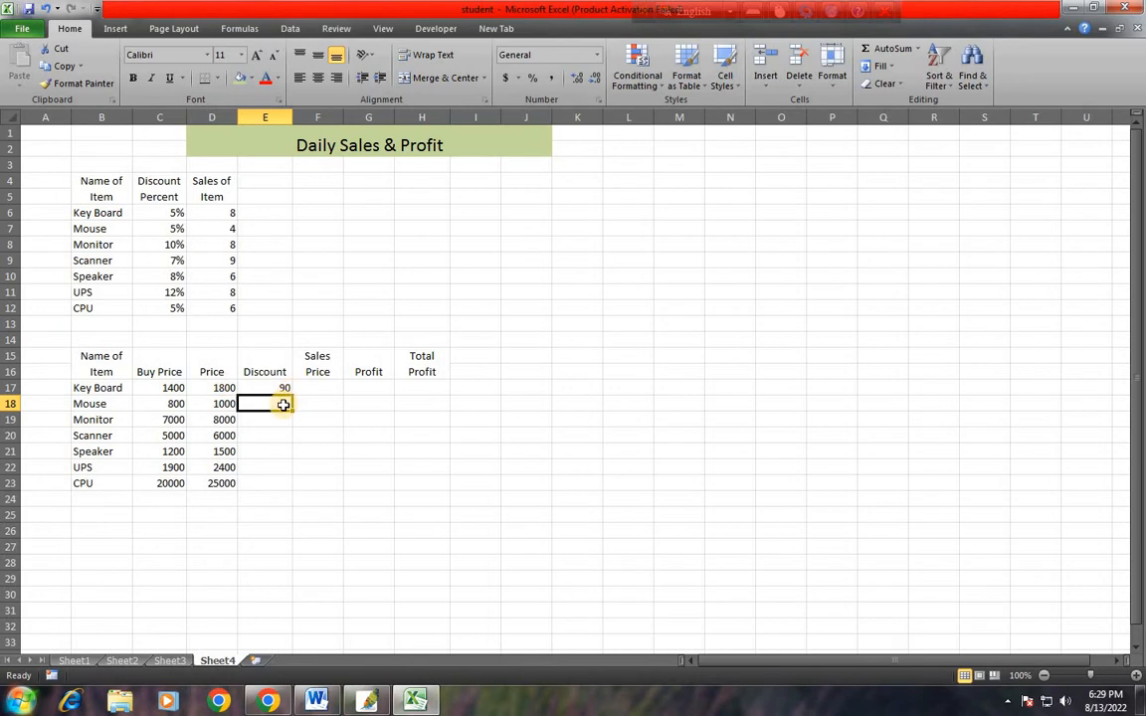
Calculate the Mouse discount in cell E18 by multiplying its price in D18 by its discount percent in C7
{"action": "type", "text": "="}
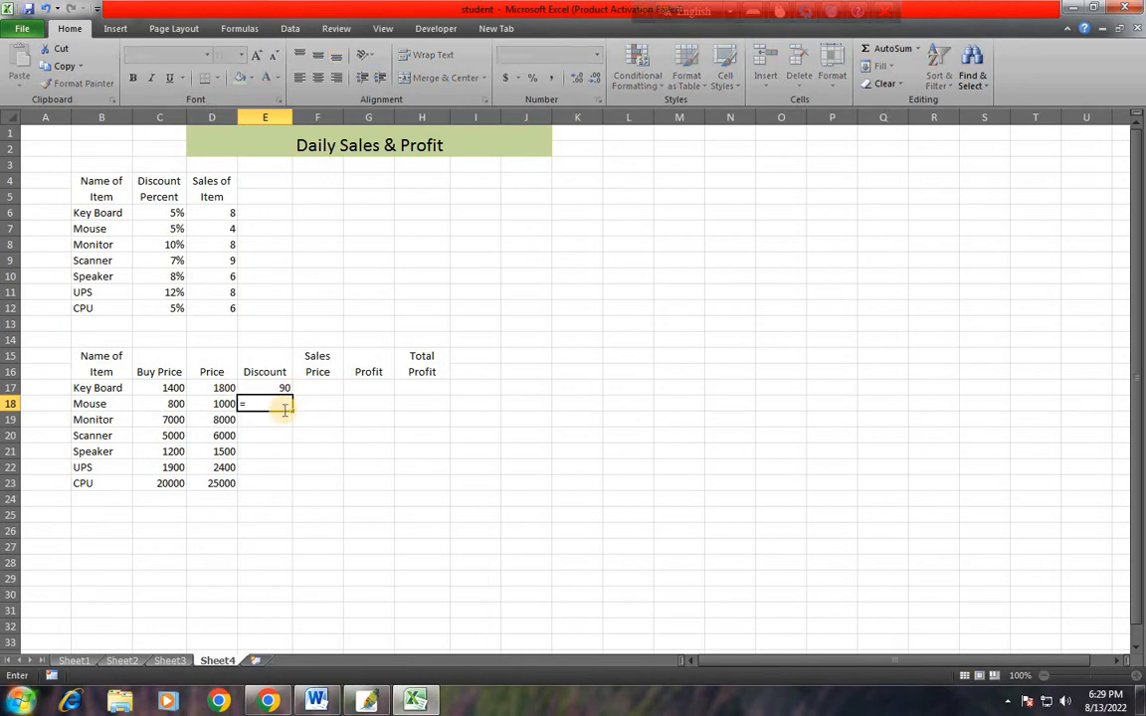
{"action": "left_click", "coordinate": [222, 403]}
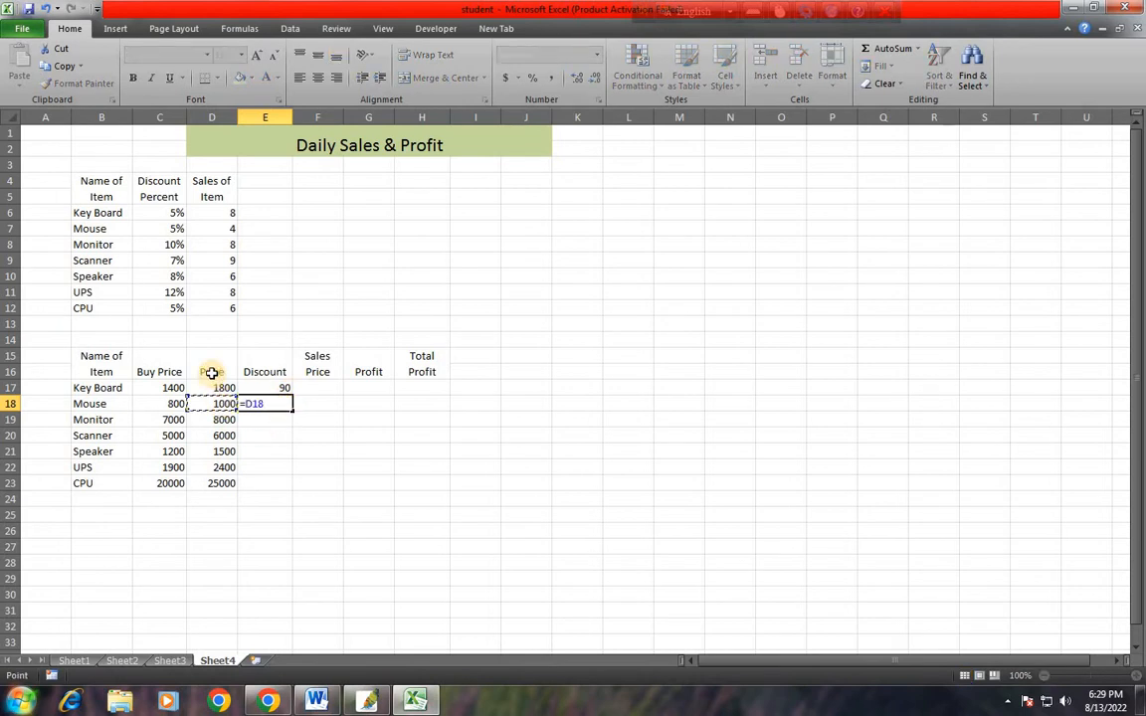
{"action": "type", "text": "*"}
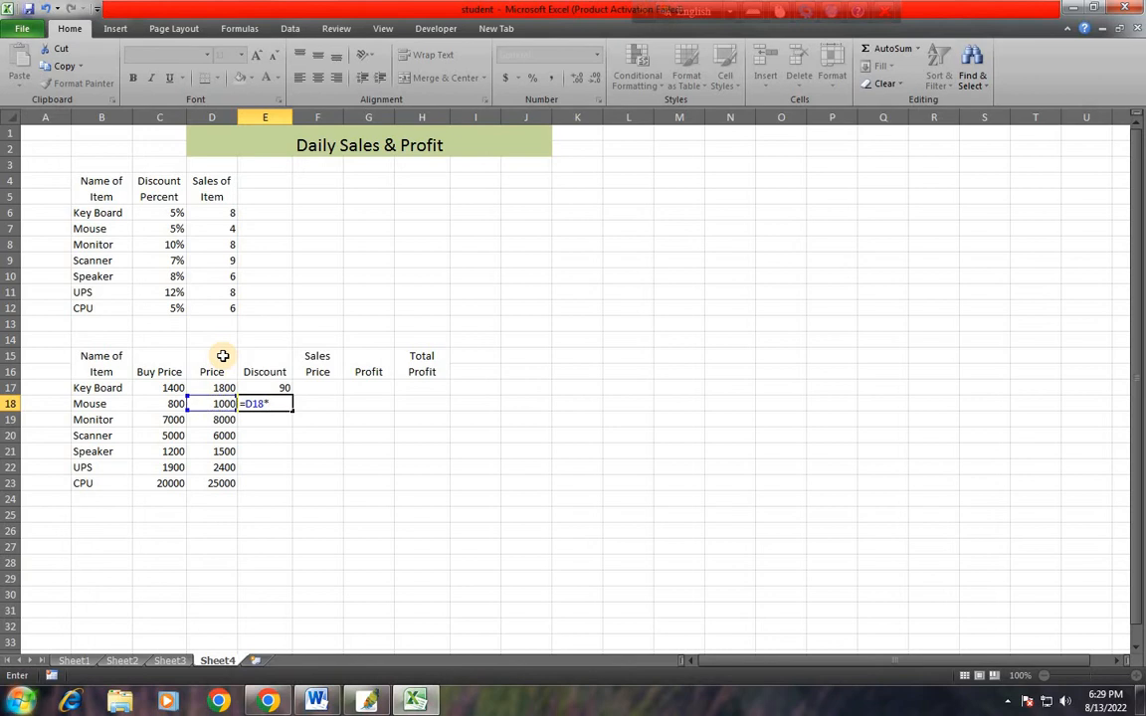
{"action": "left_click", "coordinate": [171, 229]}
{"action": "key", "text": "Return"}
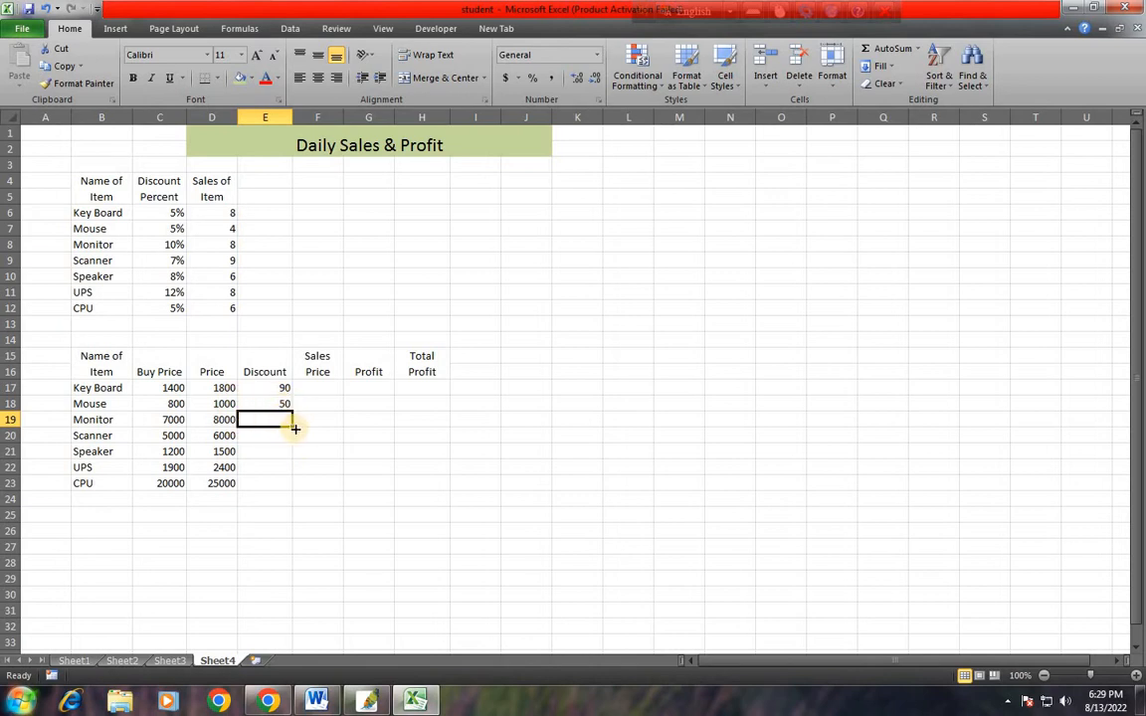
Calculate the Monitor discount in cell E19 with the formula =D19*C8
{"action": "type", "text": "="}
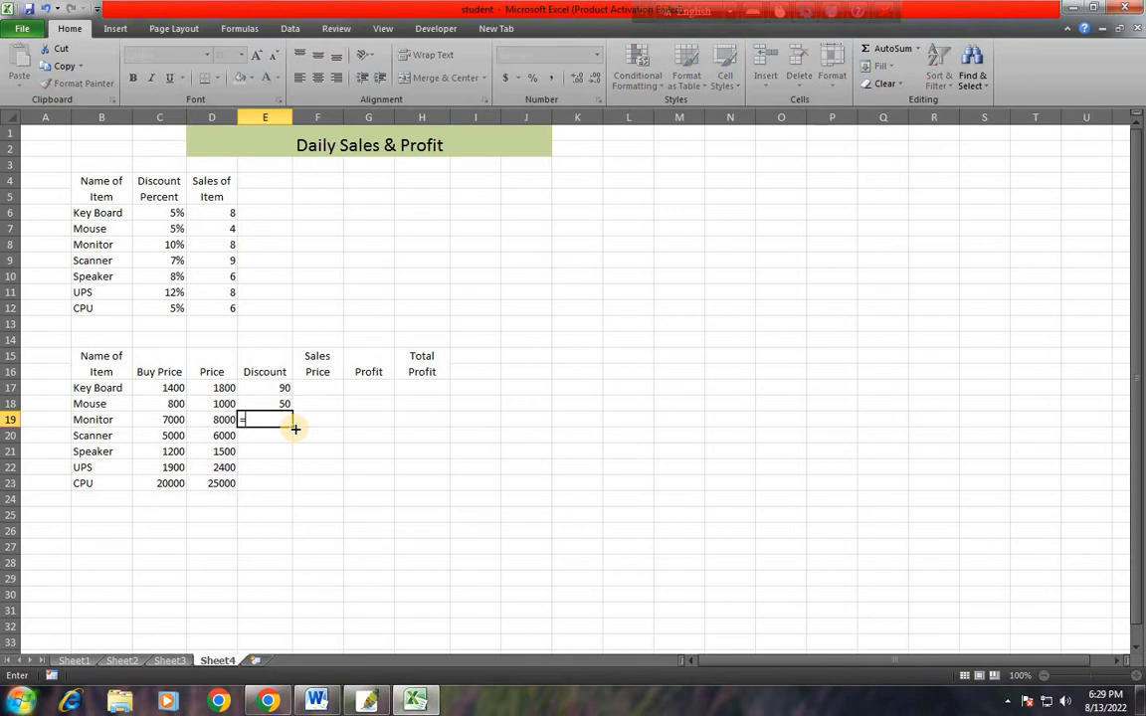
{"action": "left_click", "coordinate": [221, 421]}
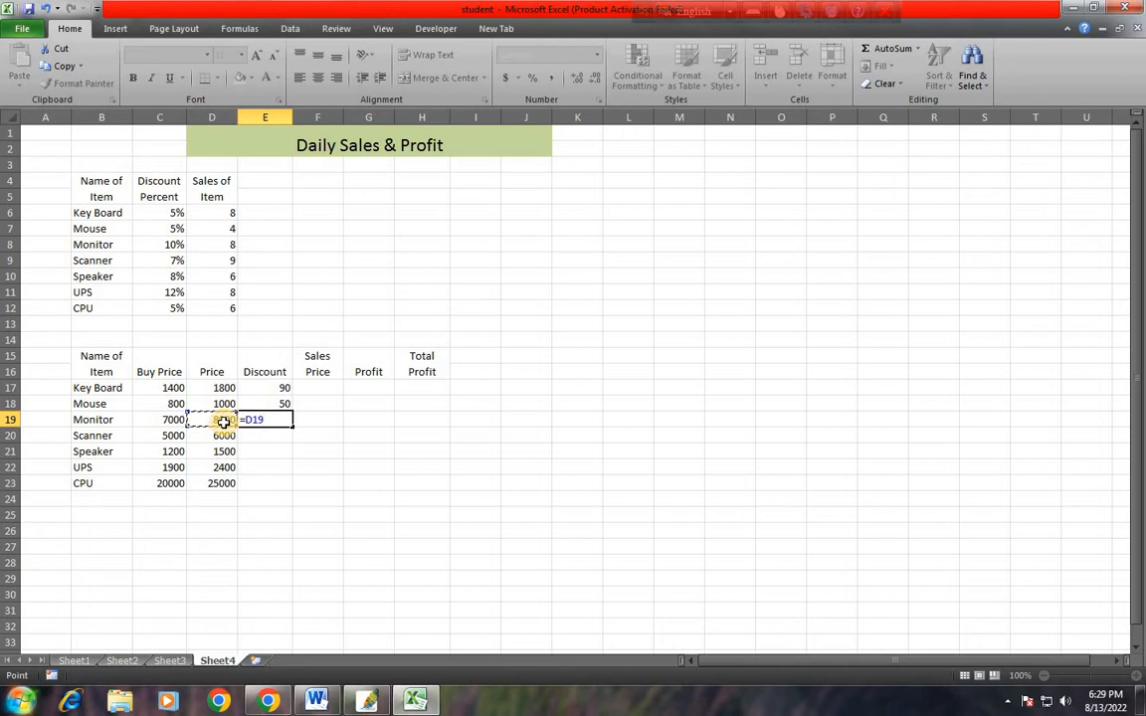
{"action": "type", "text": "*"}
{"action": "left_click", "coordinate": [167, 245]}
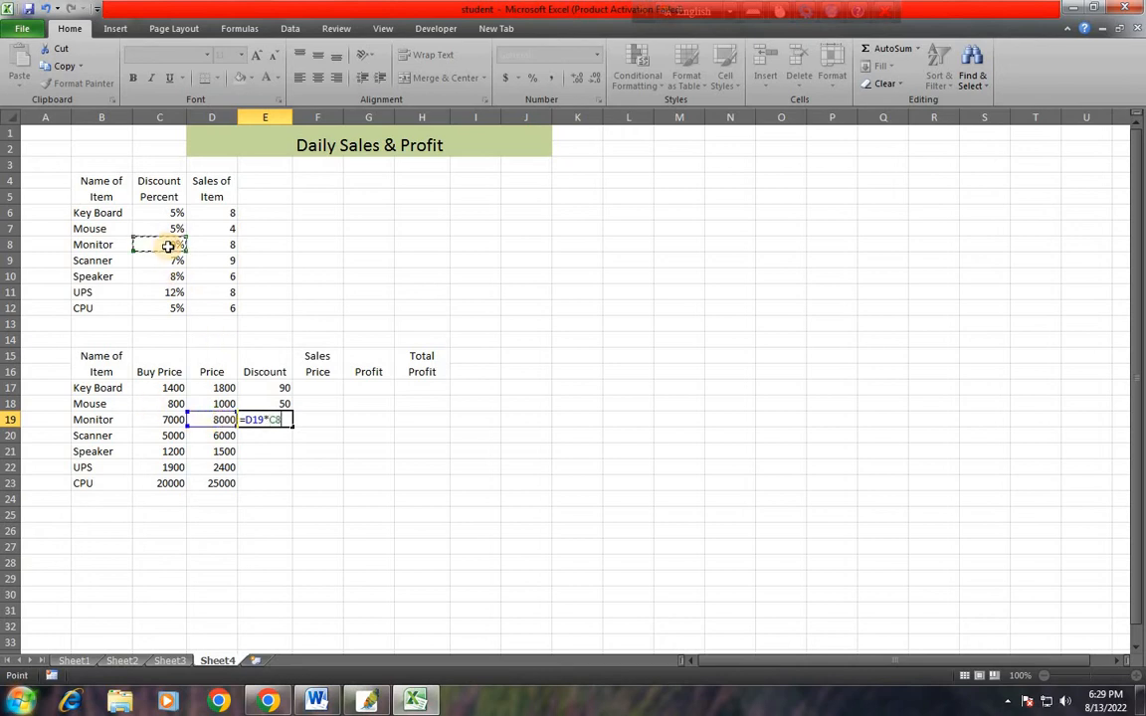
{"action": "key", "text": "Return"}
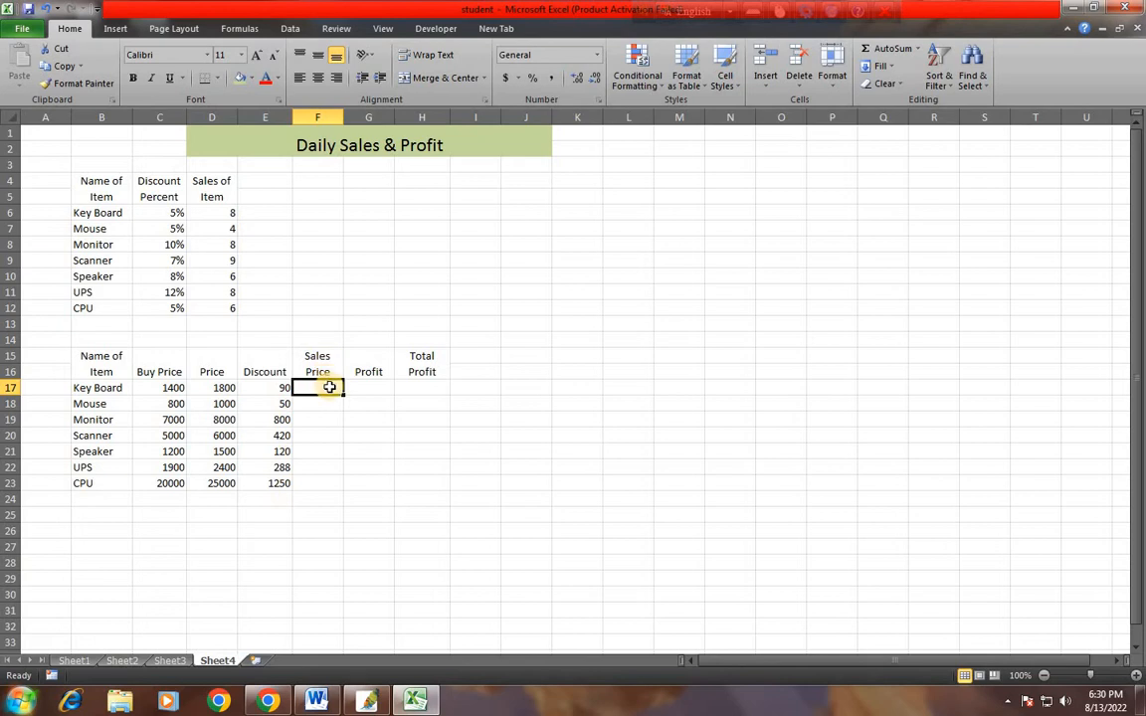
Calculate the Key Board sales price in cell F17 by subtracting the discount from the price with =D17-E17
{"action": "type", "text": "="}
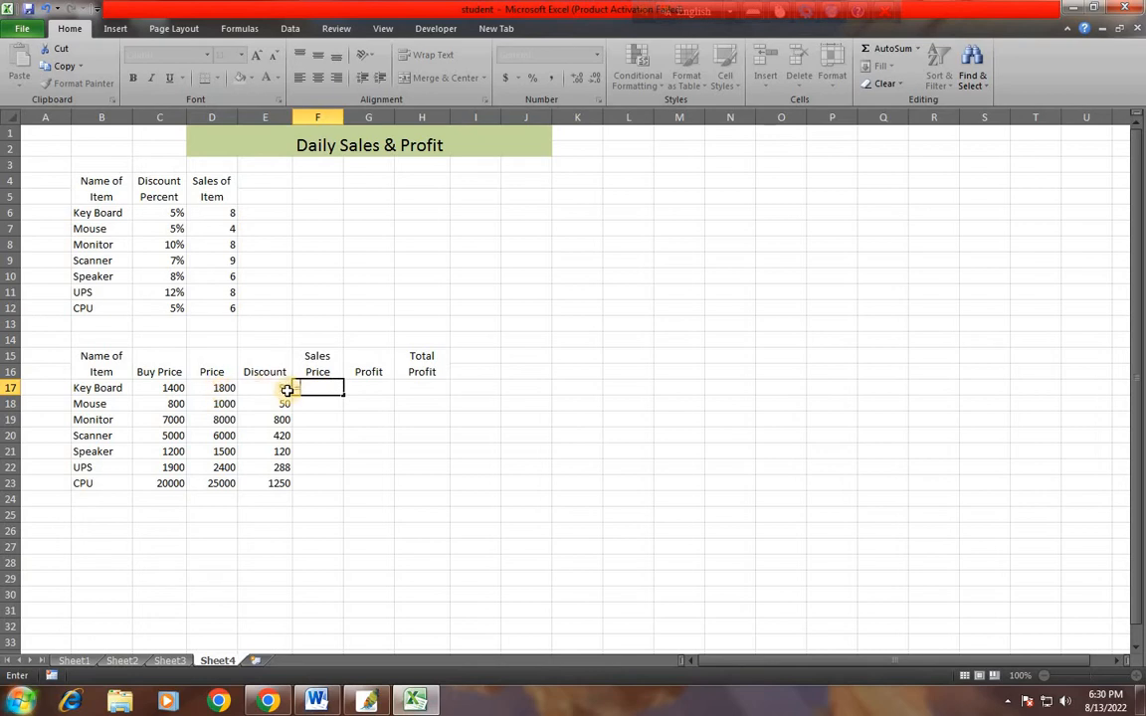
{"action": "left_click", "coordinate": [227, 391]}
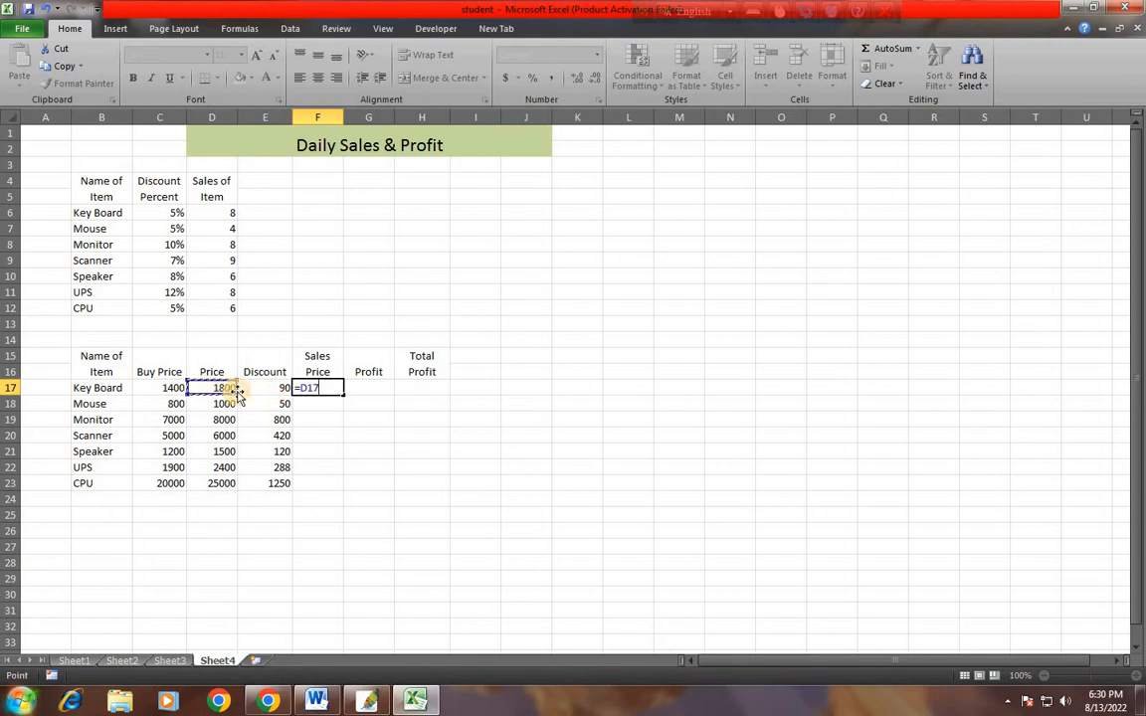
{"action": "type", "text": "-"}
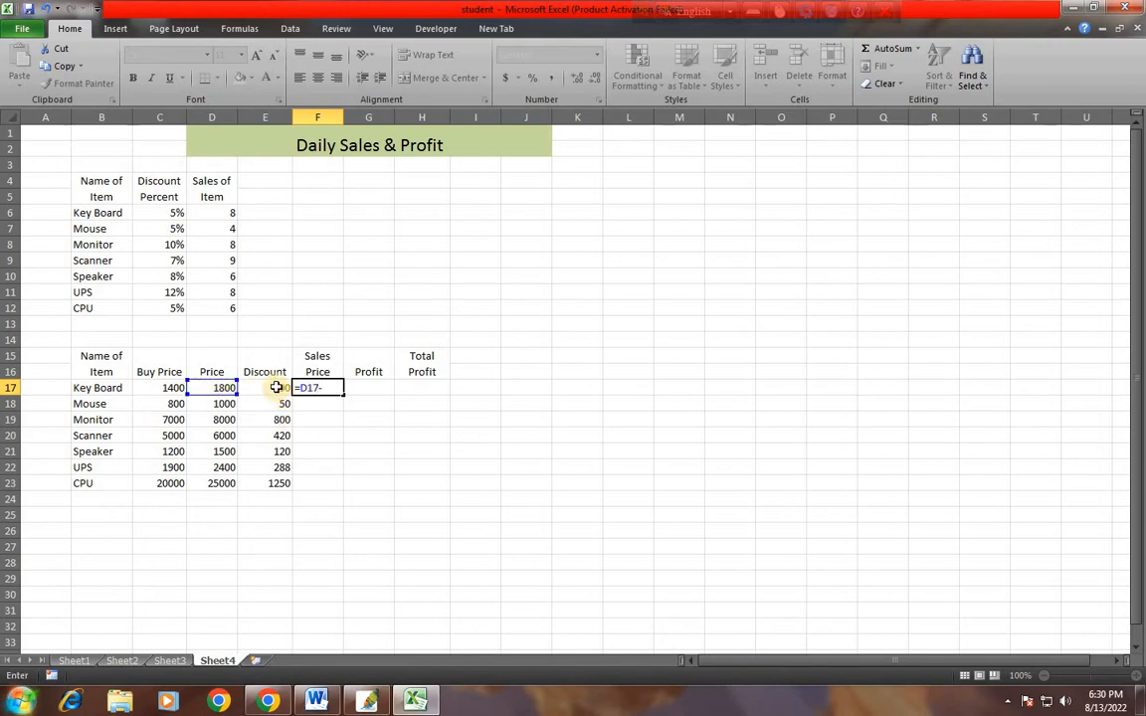
{"action": "left_click", "coordinate": [271, 388]}
{"action": "key", "text": "Return"}
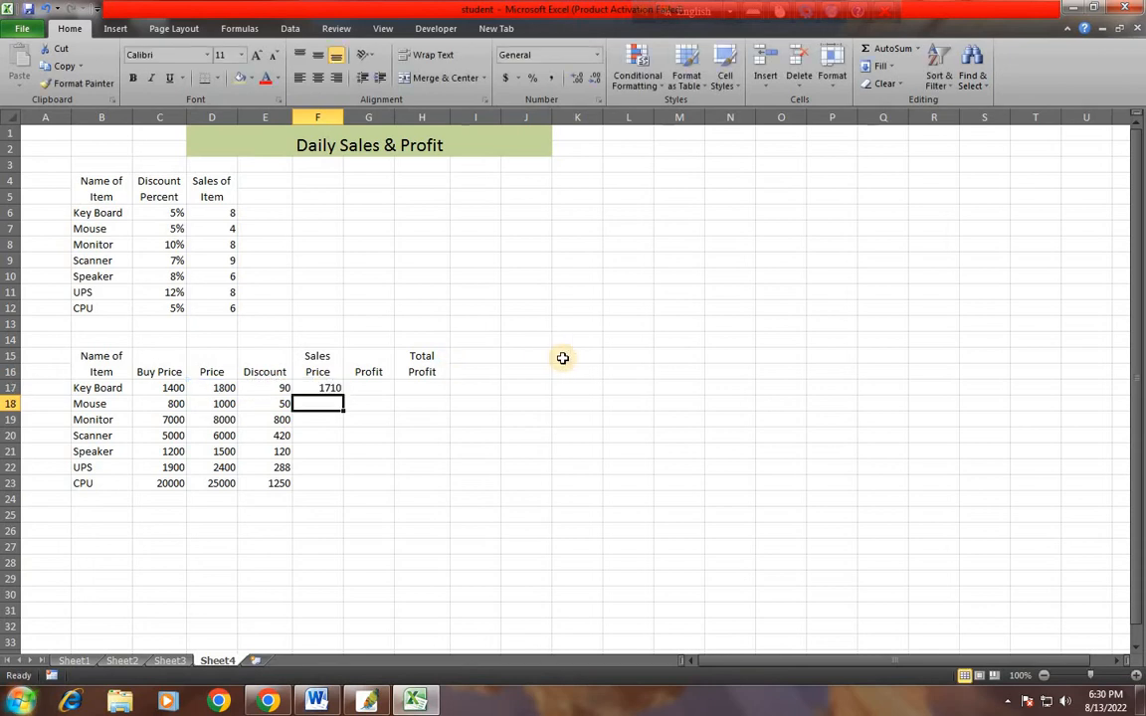
Calculate the Mouse sales price in cell F18 with the formula =D18-E18
{"action": "left_click", "coordinate": [324, 388]}
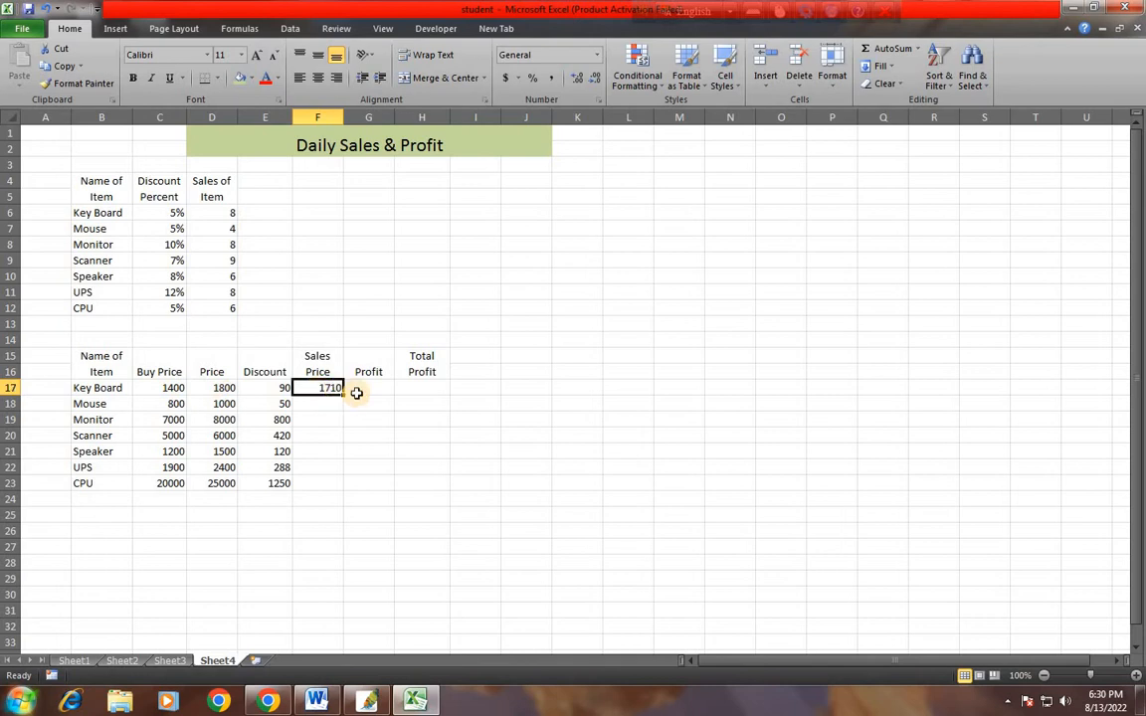
{"action": "key", "text": "Down"}
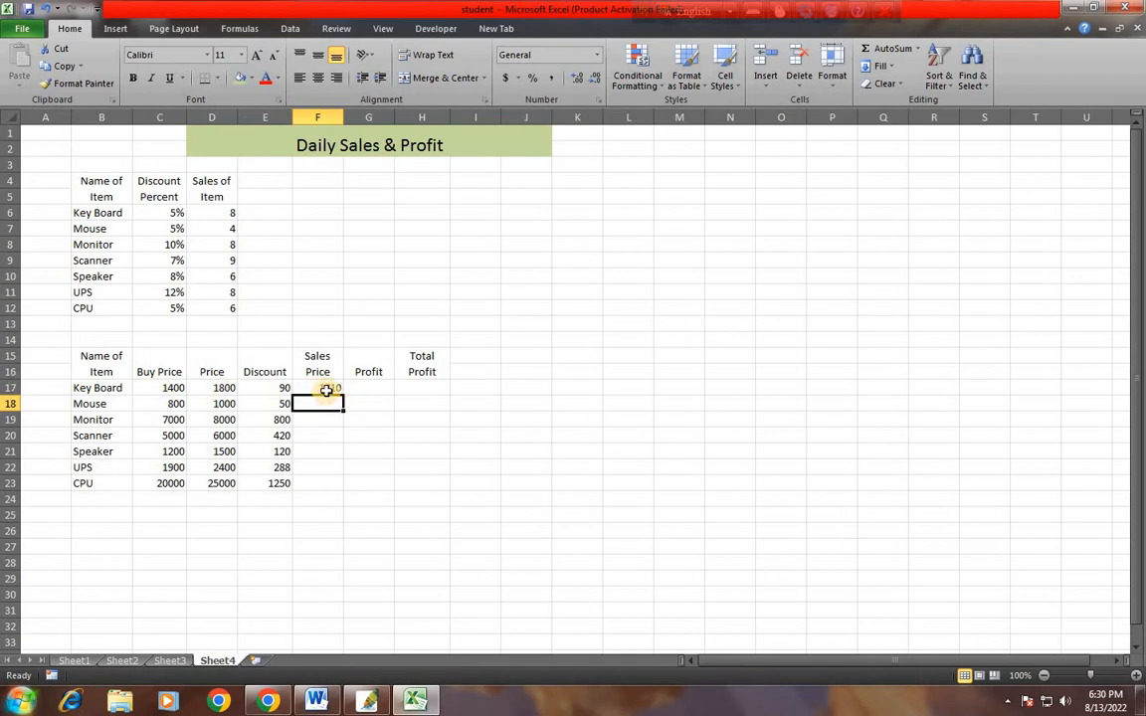
{"action": "type", "text": "="}
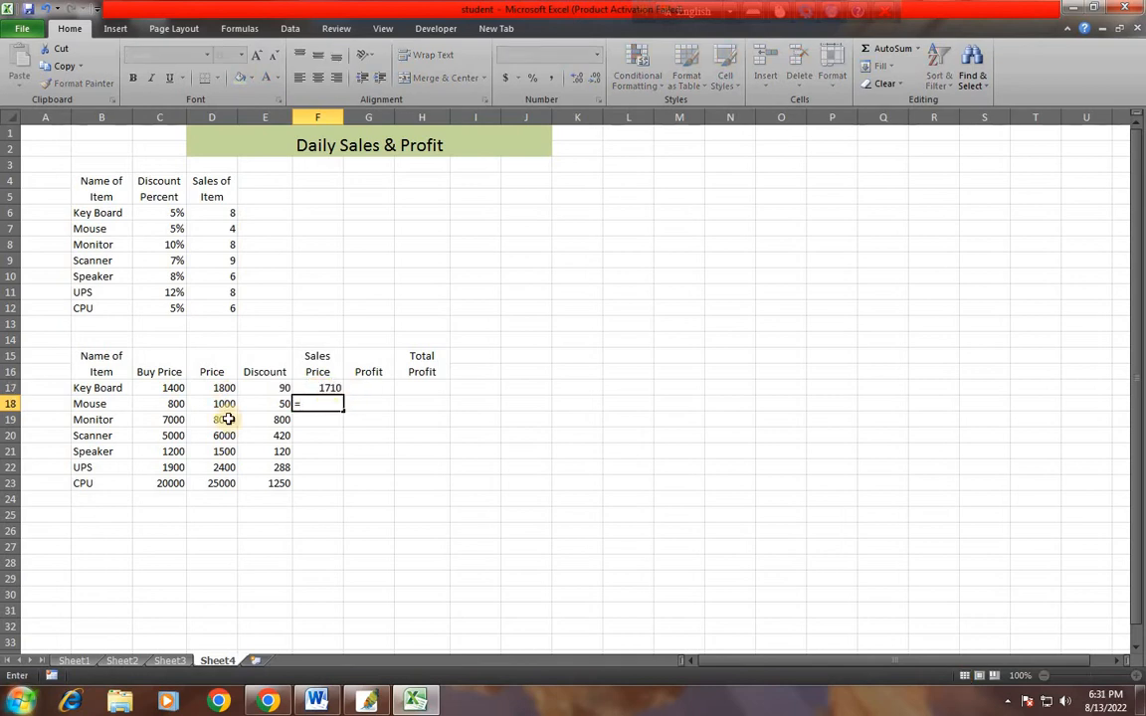
{"action": "left_click", "coordinate": [224, 403]}
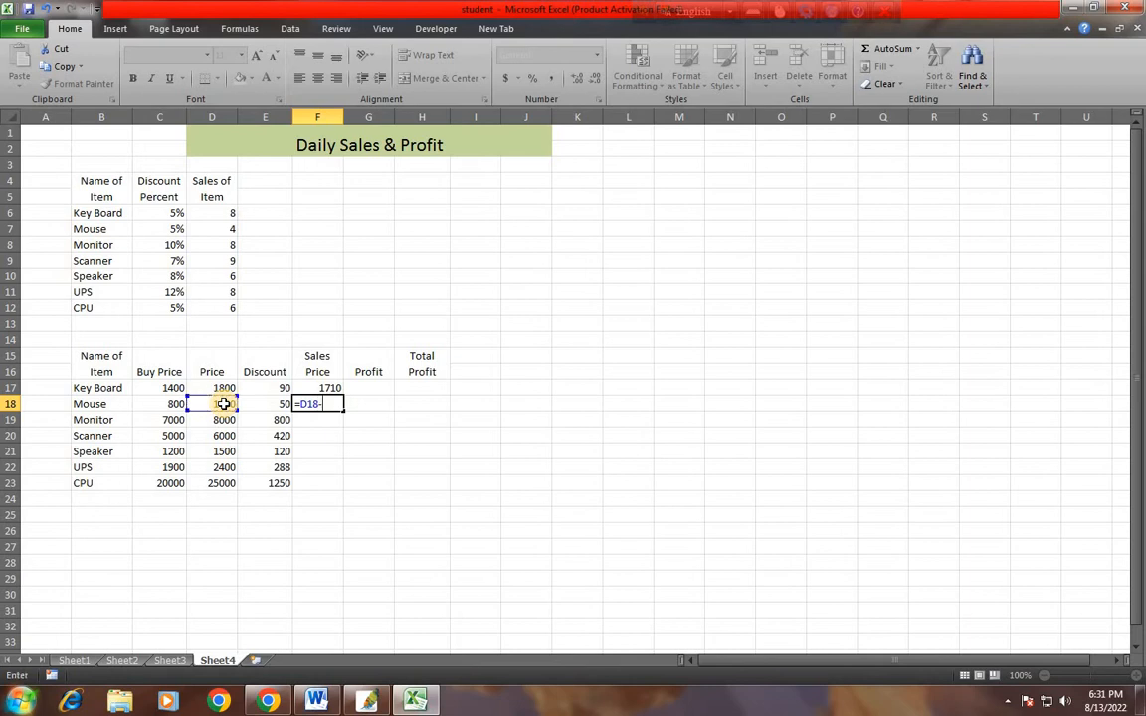
{"action": "type", "text": "-"}
{"action": "left_click", "coordinate": [281, 403]}
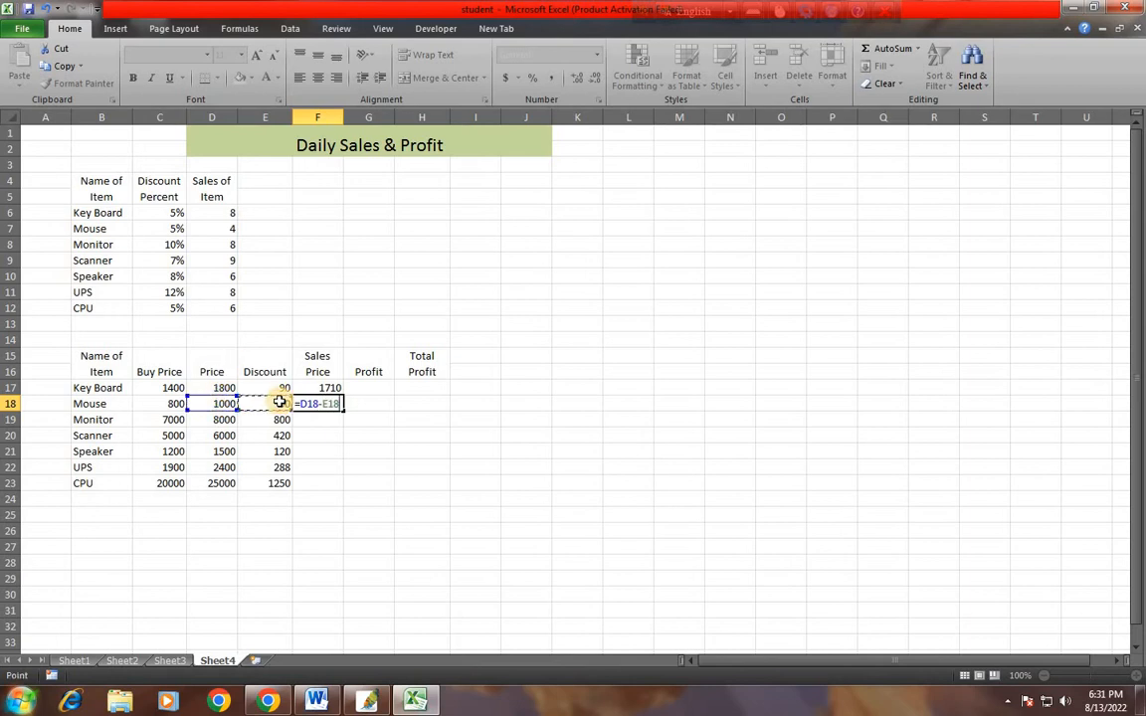
{"action": "key", "text": "Return"}
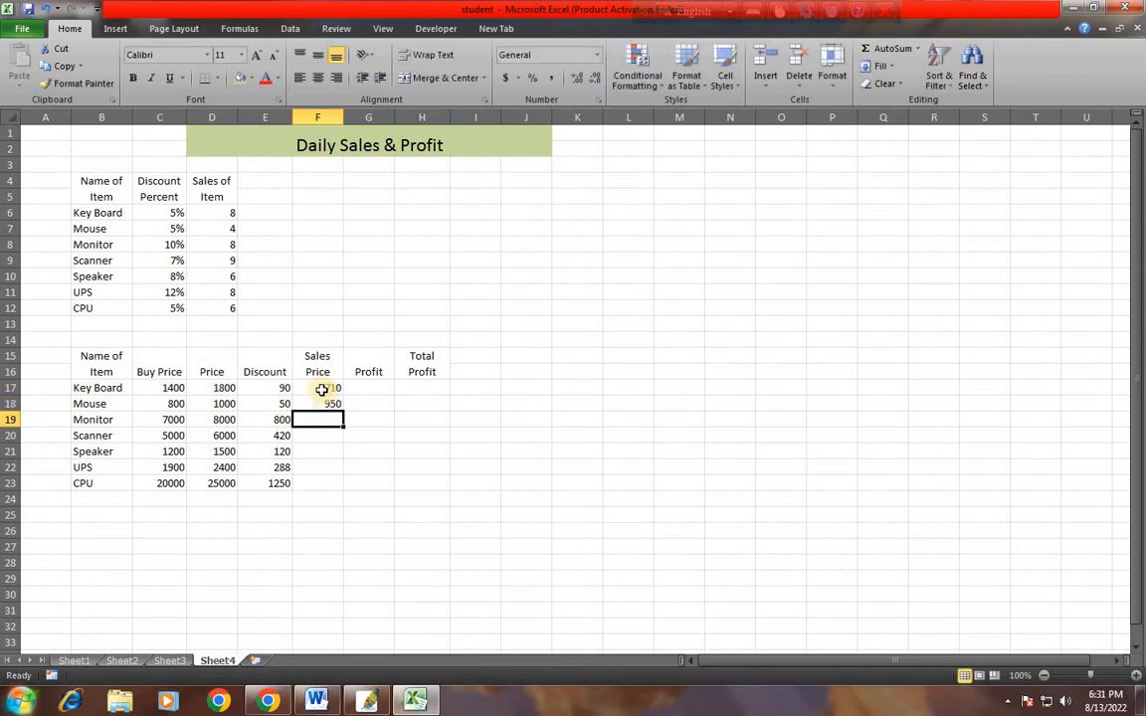
Fill the sales price formula from F17 down to F23 for all remaining items
{"action": "left_click", "coordinate": [326, 389]}
{"action": "left_click_drag", "start_coordinate": [344, 393], "coordinate": [345, 489]}
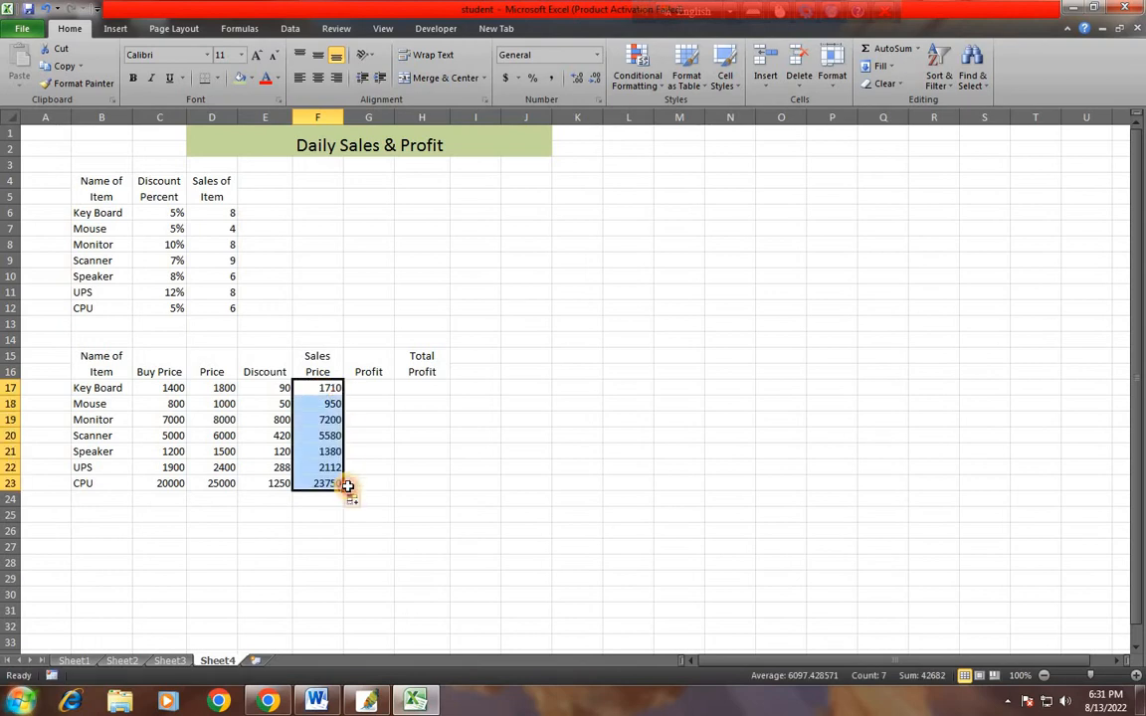
{"action": "left_click", "coordinate": [316, 387]}
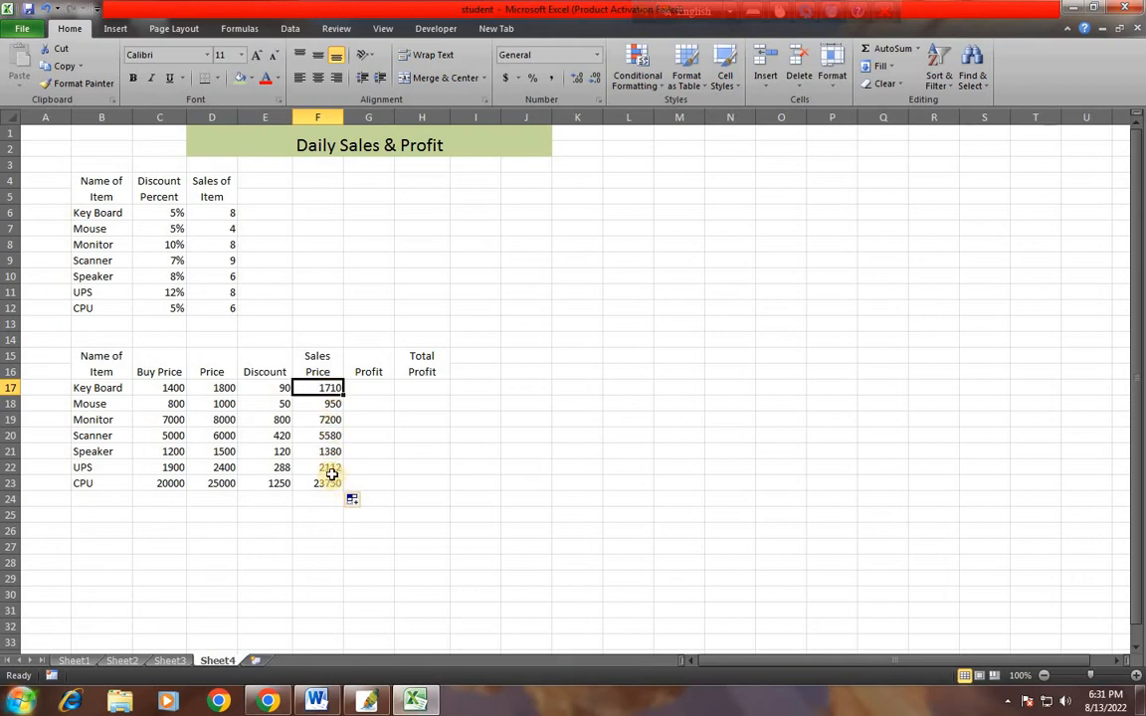
Calculate the Key Board profit in cell G17 by subtracting the buy price from the sales price with =F17-C17
{"action": "left_click", "coordinate": [363, 388]}
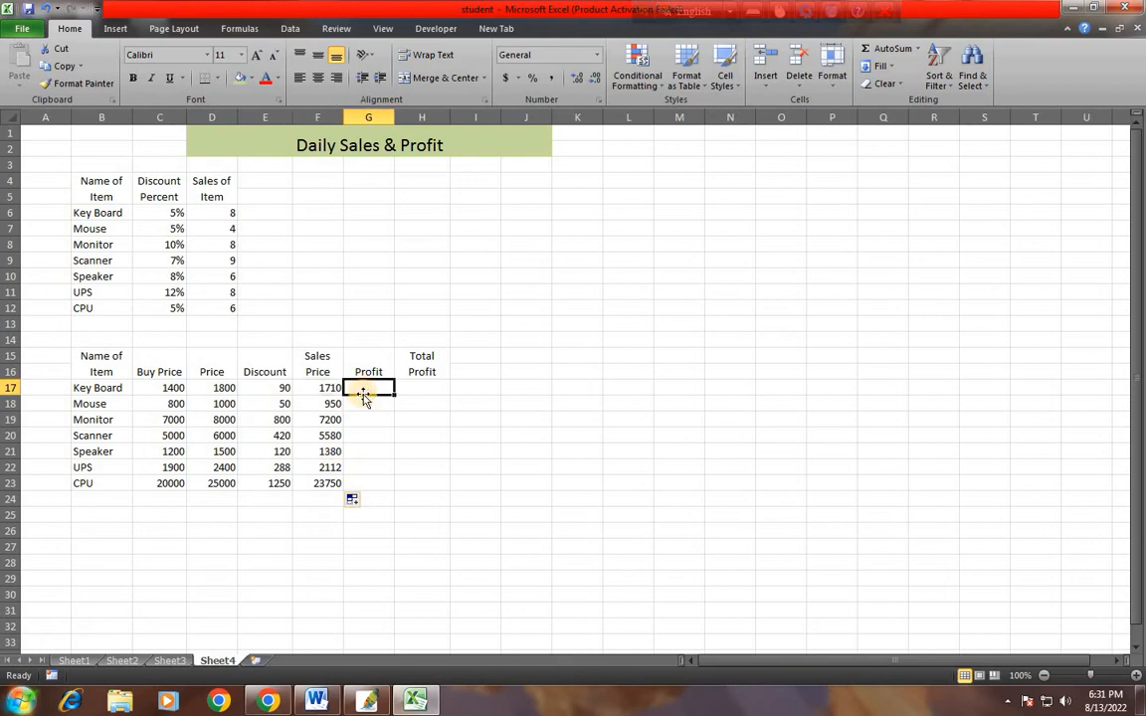
{"action": "type", "text": "="}
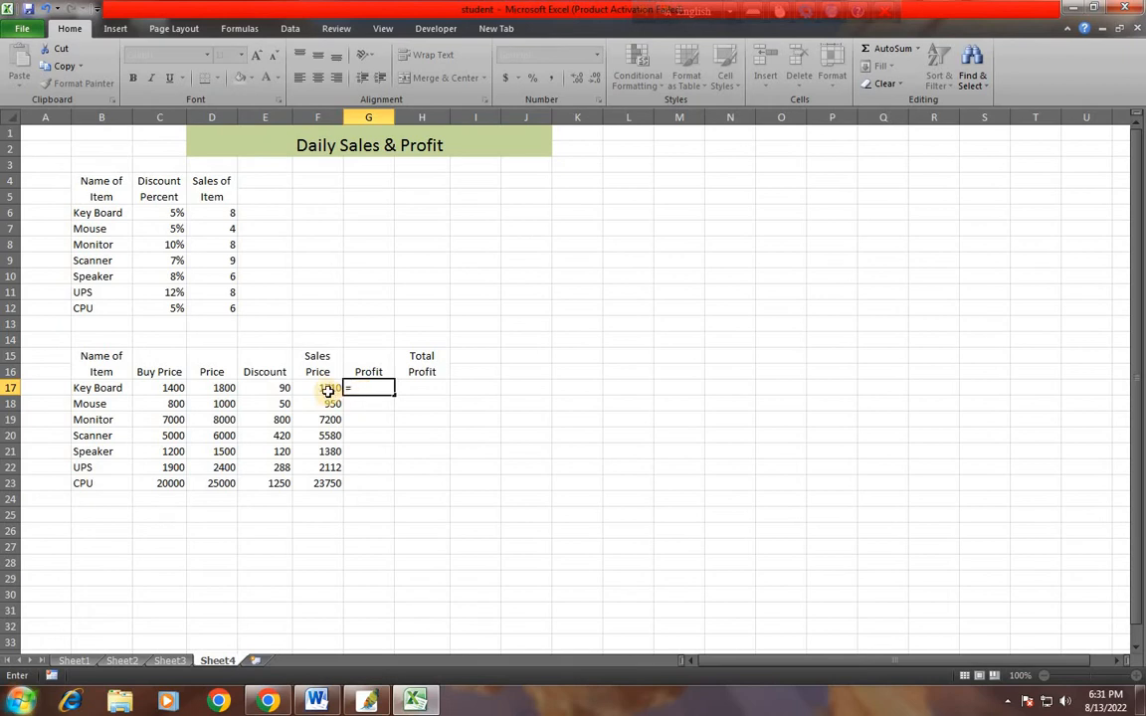
{"action": "left_click", "coordinate": [326, 389]}
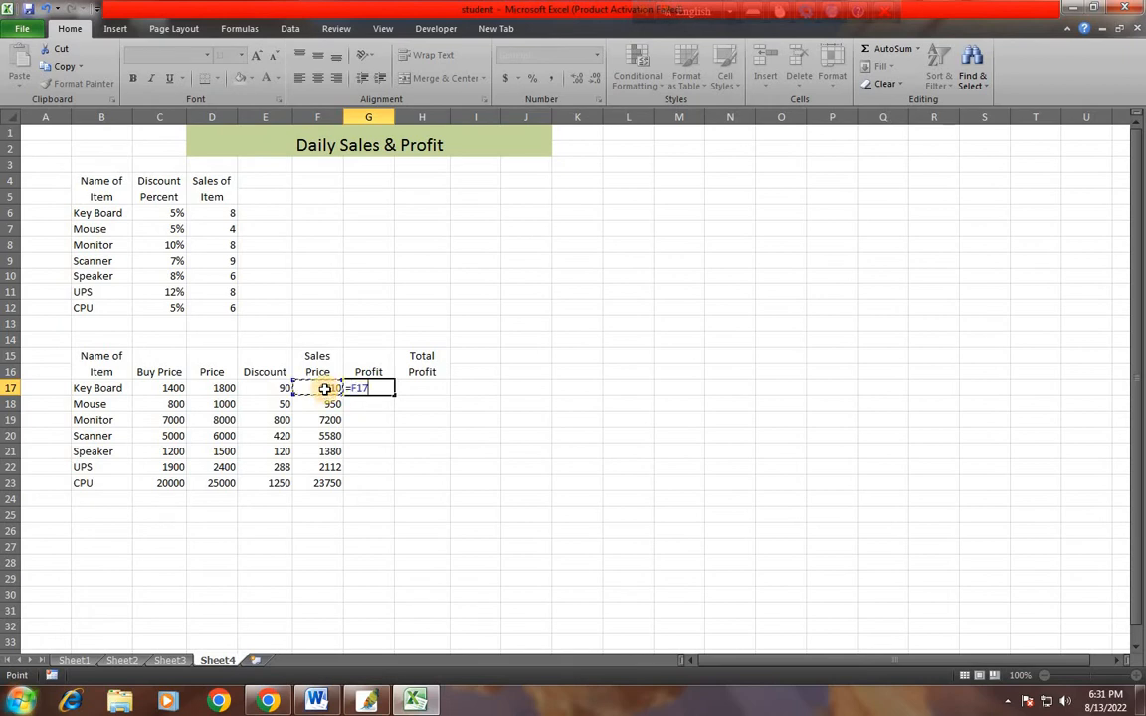
{"action": "type", "text": "-"}
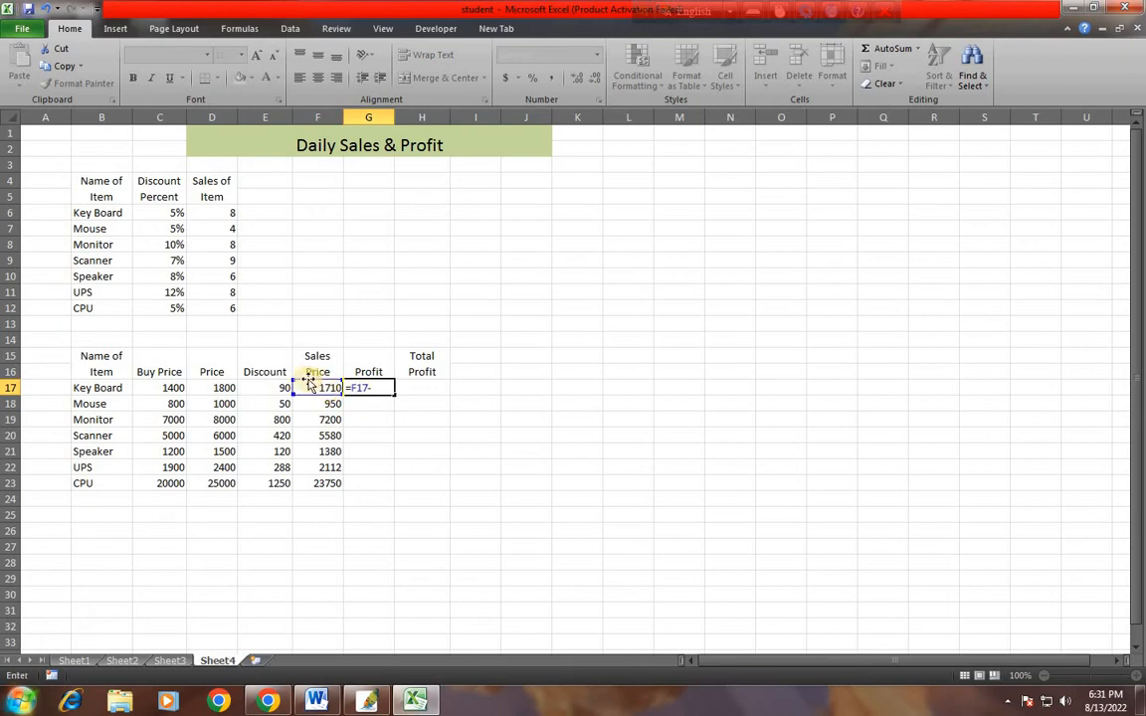
{"action": "left_click", "coordinate": [165, 389]}
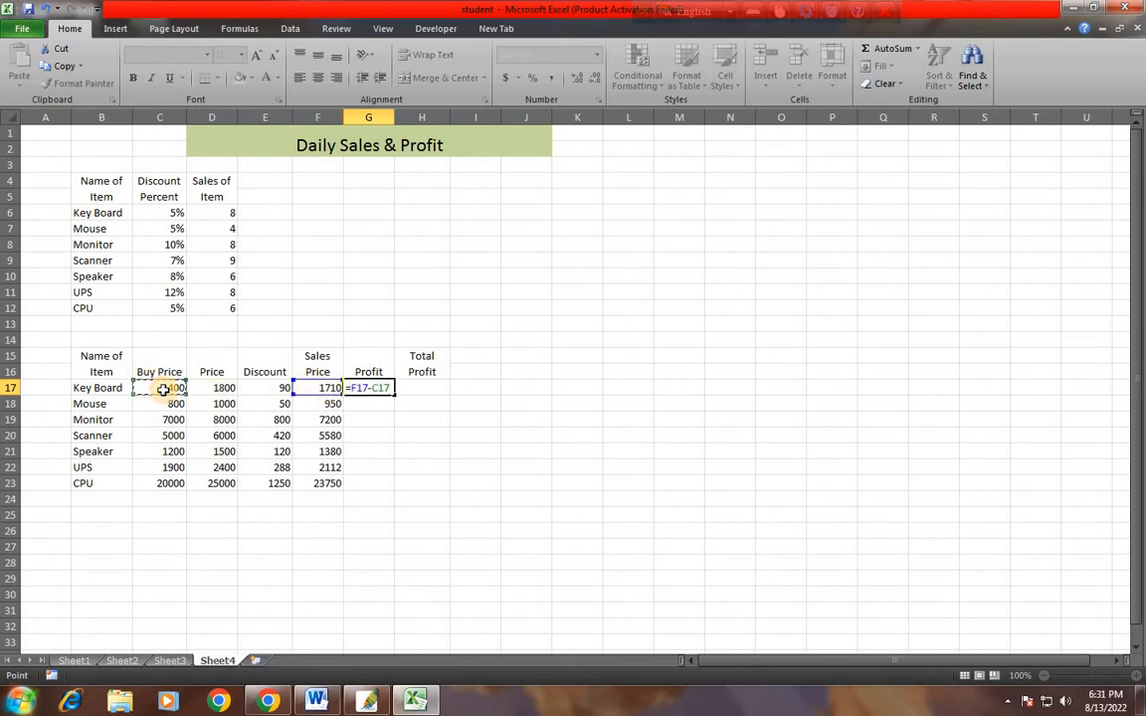
{"action": "key", "text": "Return"}
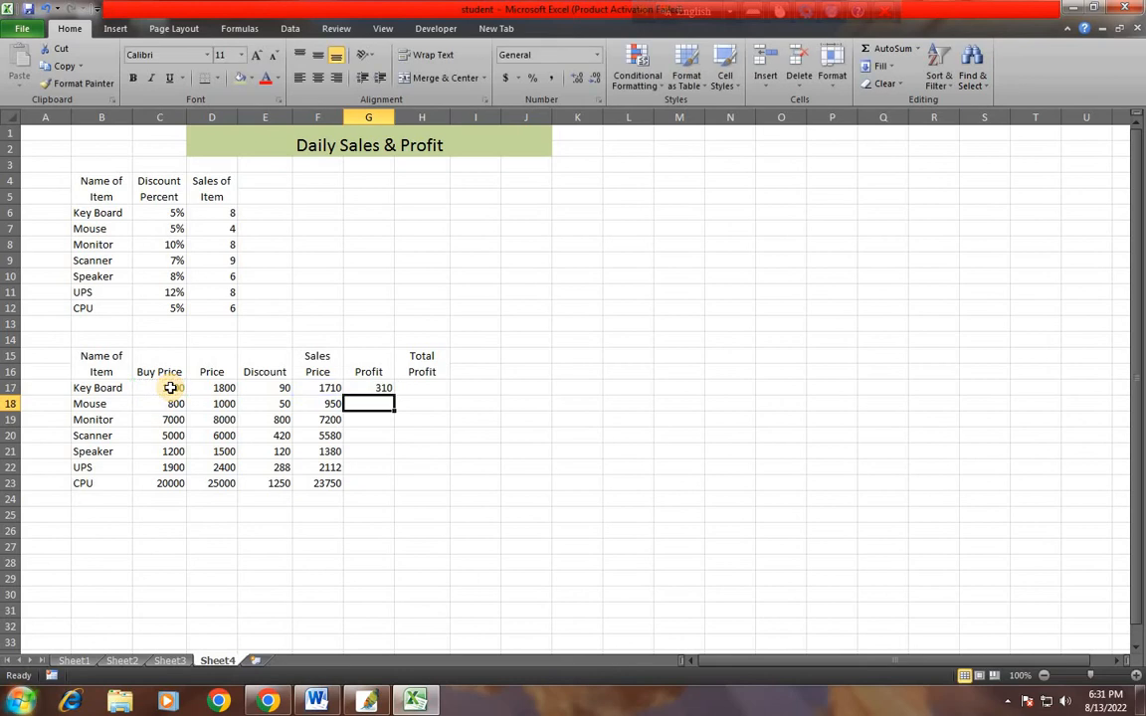
Calculate the Mouse profit in cell G18 with the formula =F18-C18
{"action": "left_click", "coordinate": [382, 388]}
{"action": "left_click", "coordinate": [384, 402]}
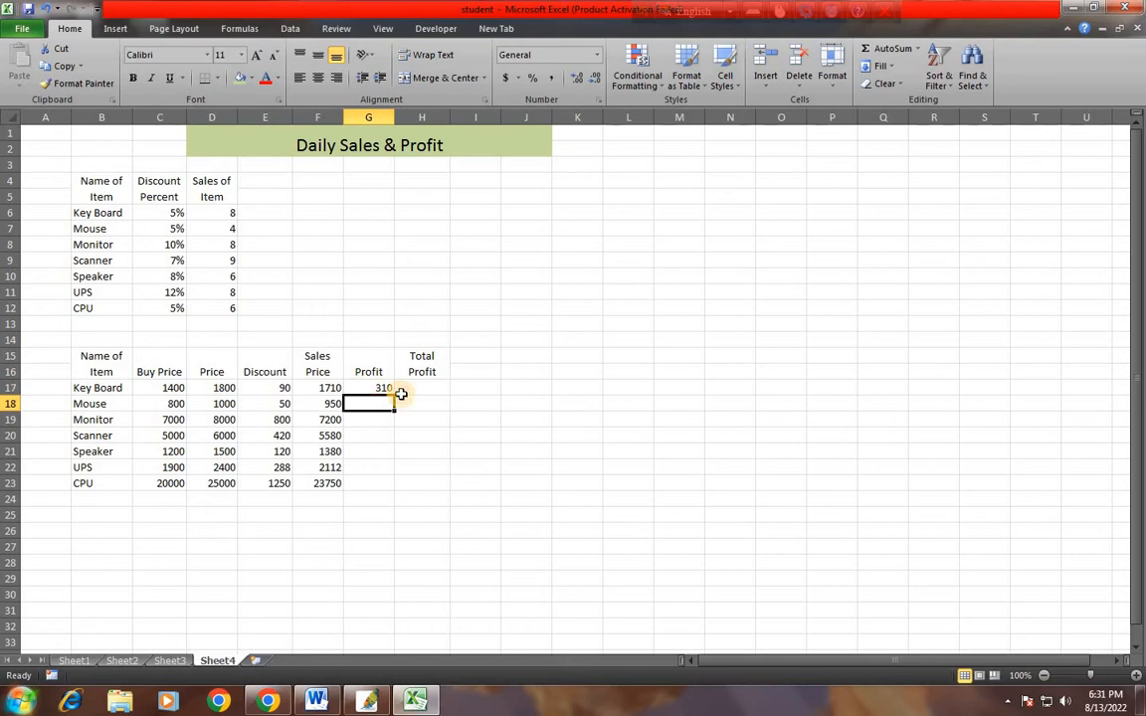
{"action": "type", "text": "="}
{"action": "left_click", "coordinate": [325, 403]}
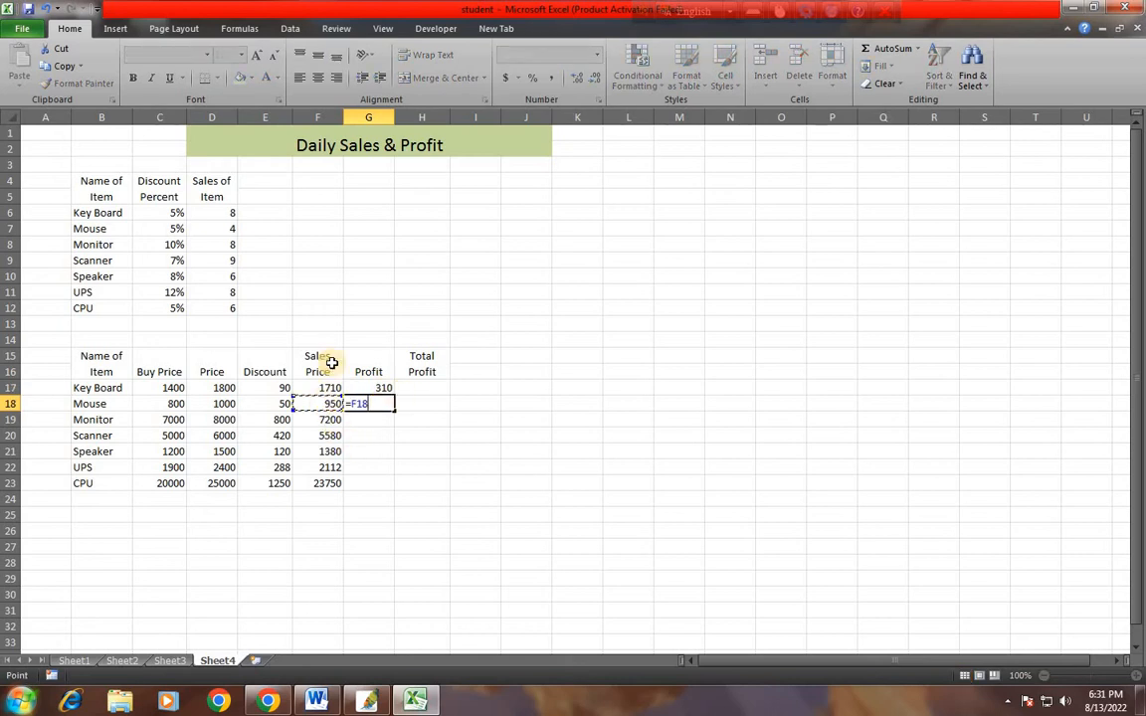
{"action": "type", "text": "-"}
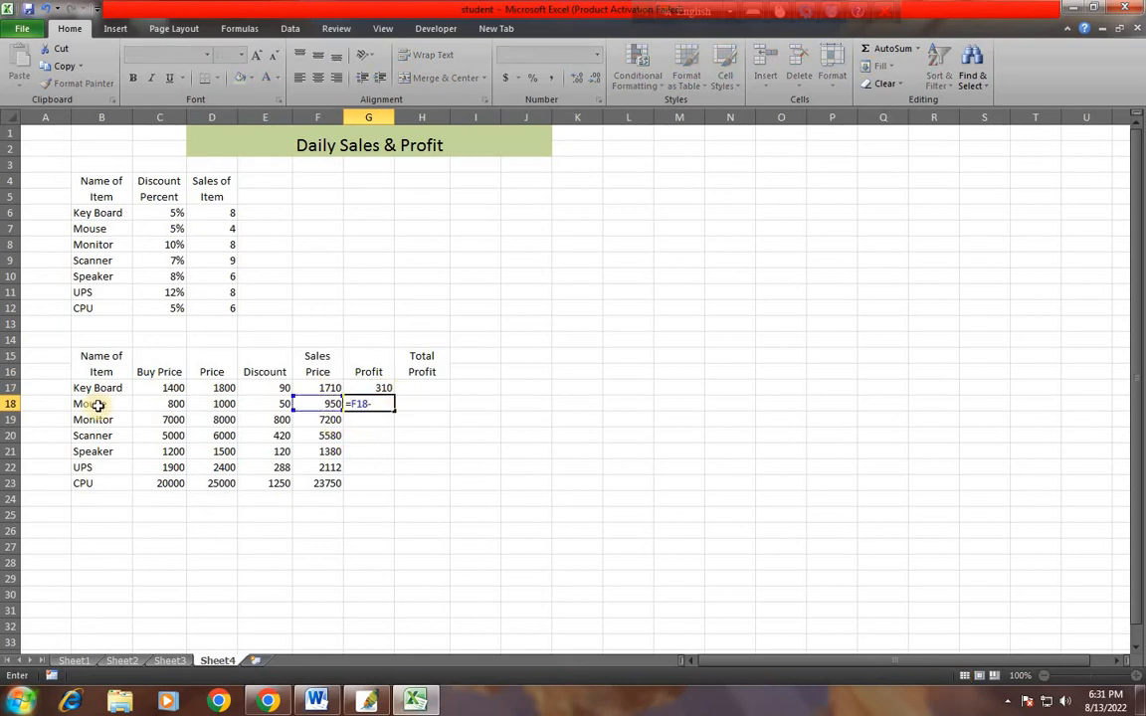
{"action": "left_click", "coordinate": [168, 402]}
{"action": "key", "text": "Return"}
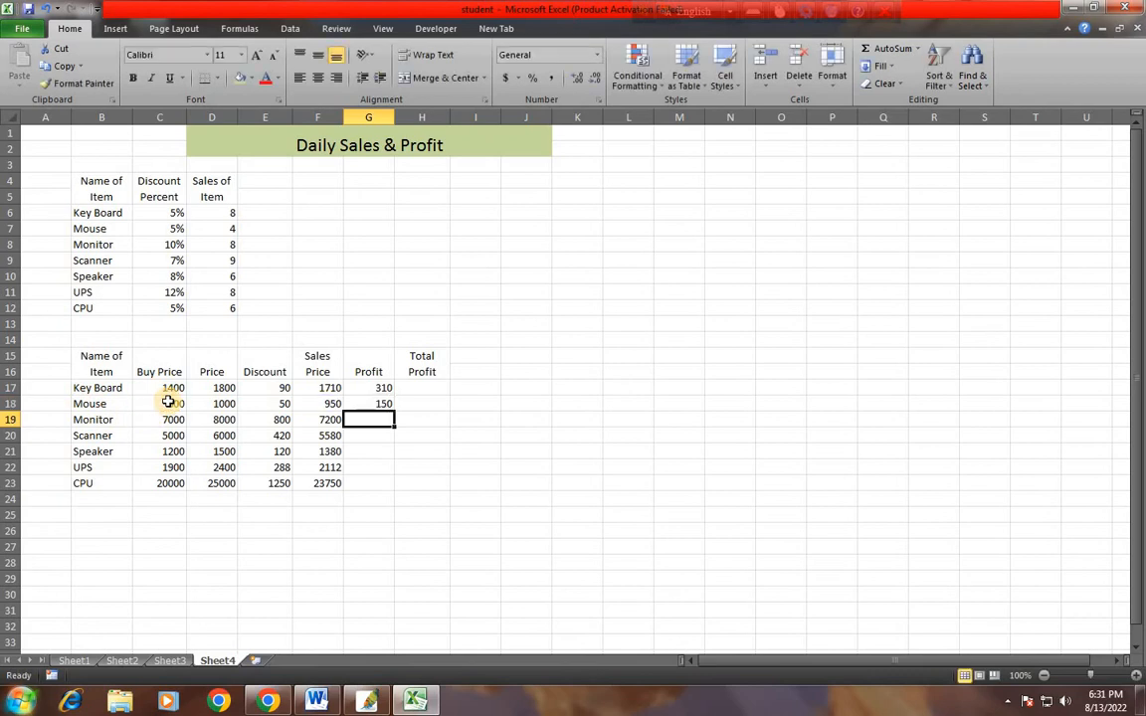
Fill the profit formula from G17 down to G23 for all remaining items
{"action": "left_click", "coordinate": [378, 387]}
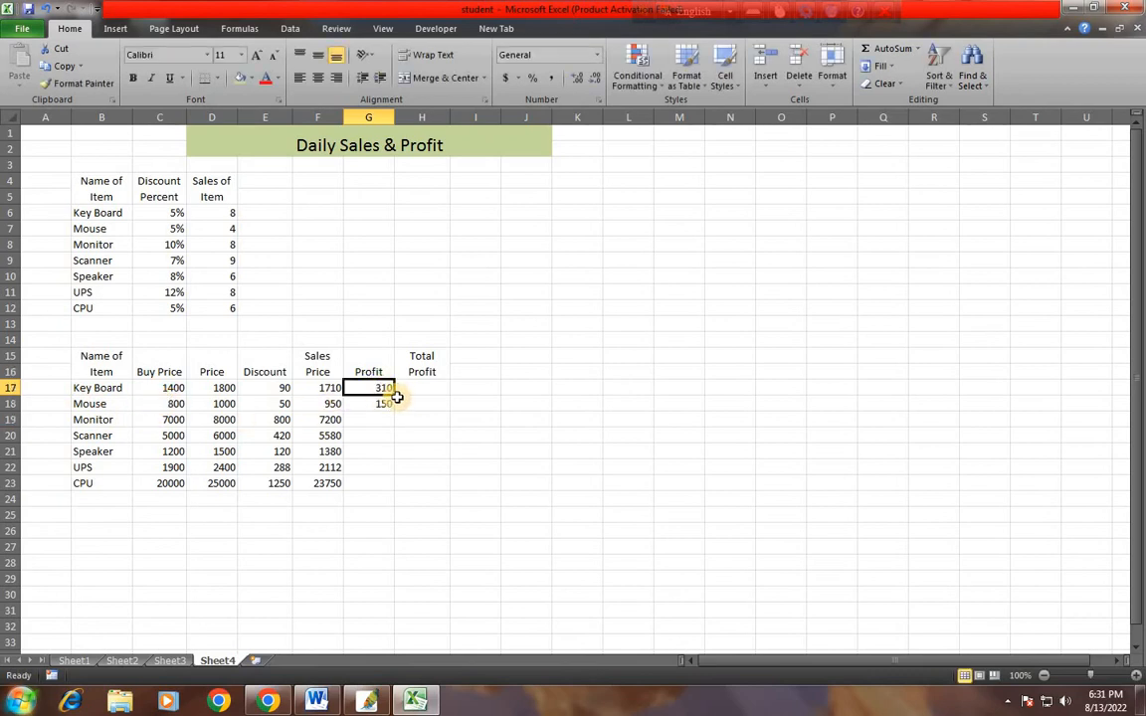
{"action": "left_click_drag", "start_coordinate": [395, 396], "coordinate": [391, 487]}
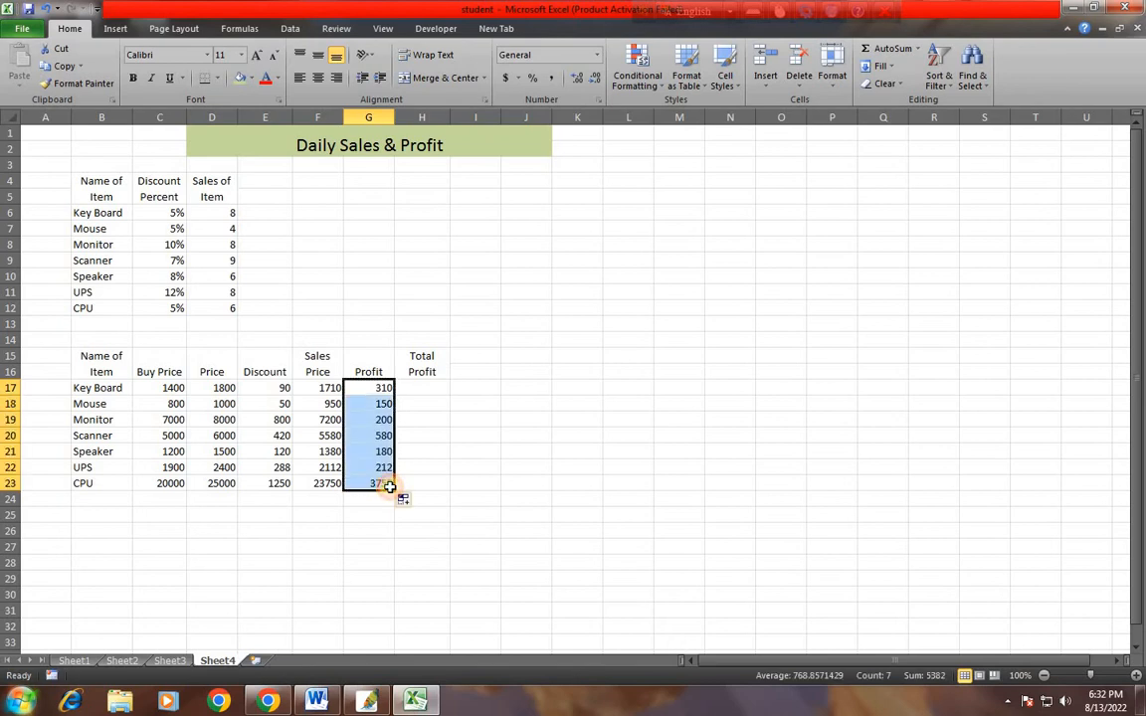
Calculate the Key Board total profit in cell H17 by multiplying its profit by its sales count with =G17*D6
{"action": "left_click", "coordinate": [434, 387]}
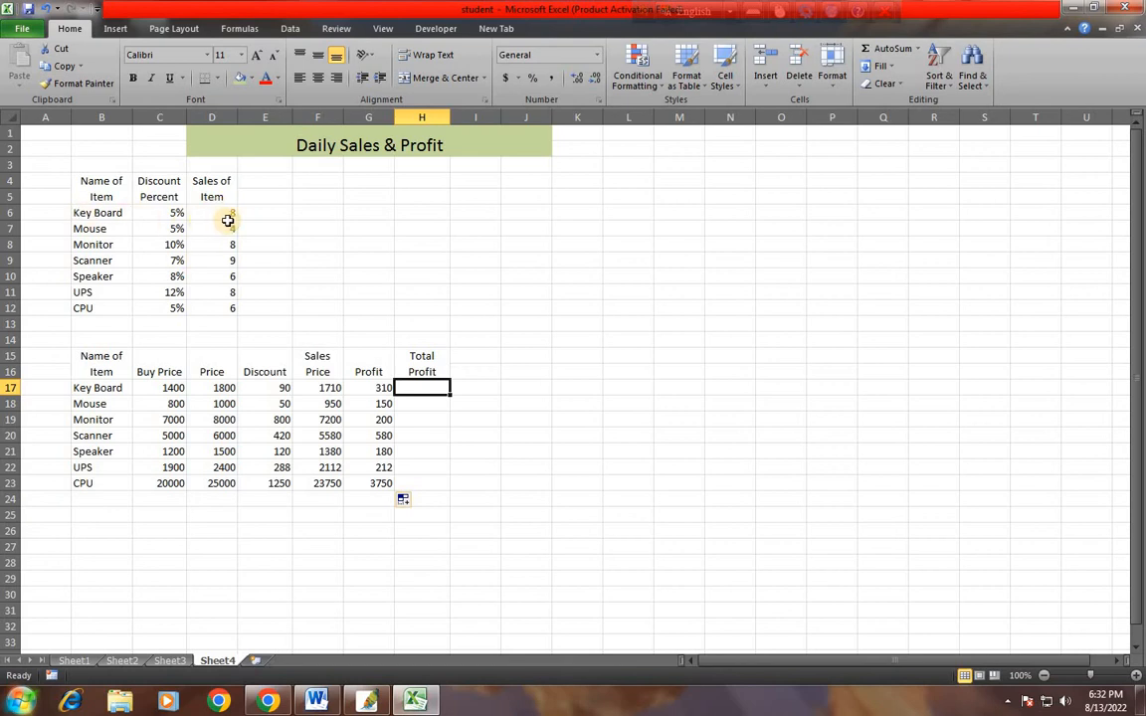
{"action": "type", "text": "="}
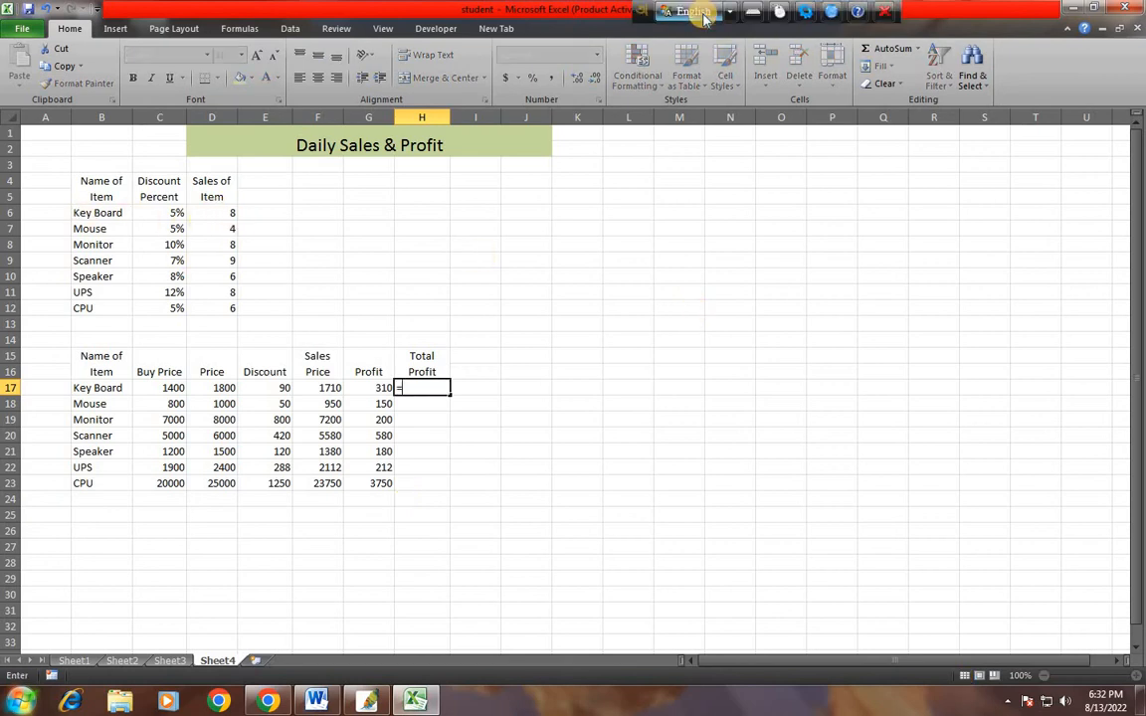
{"action": "left_click", "coordinate": [379, 386]}
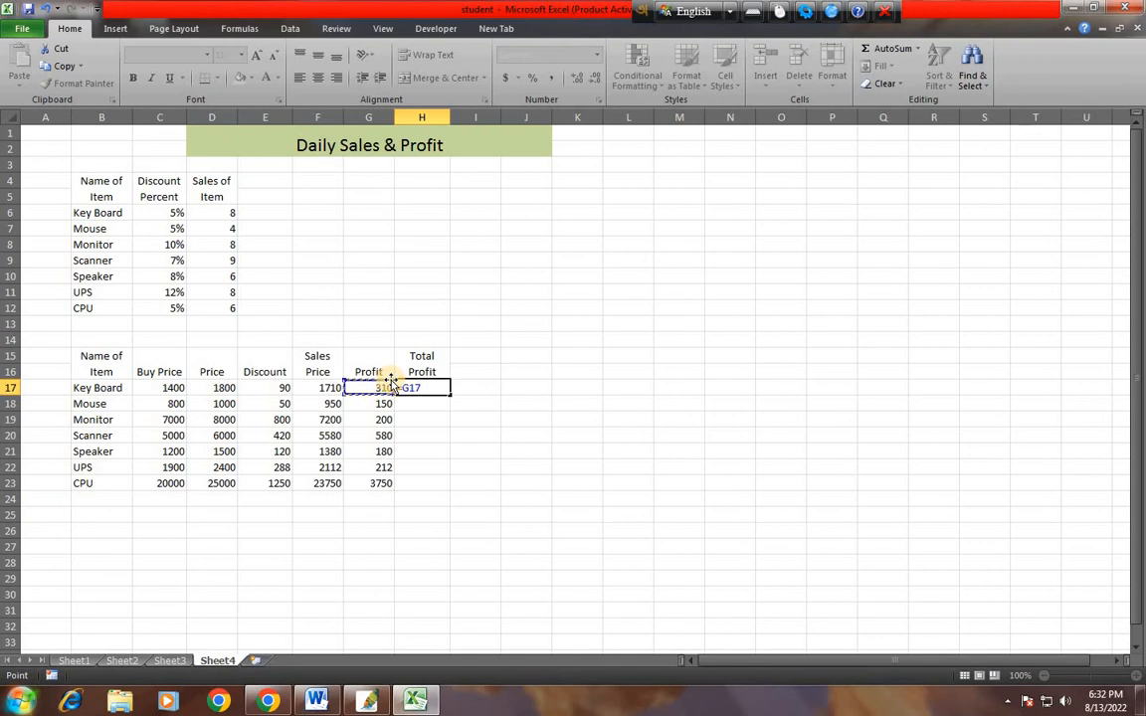
{"action": "type", "text": "*"}
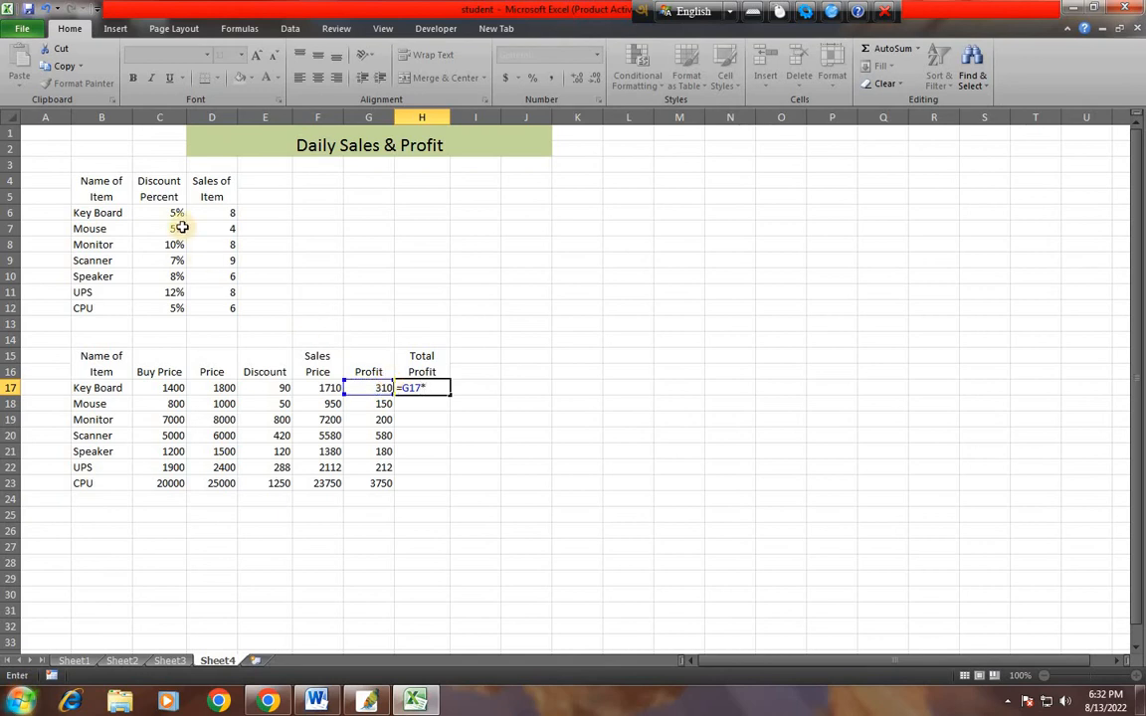
{"action": "left_click", "coordinate": [227, 213]}
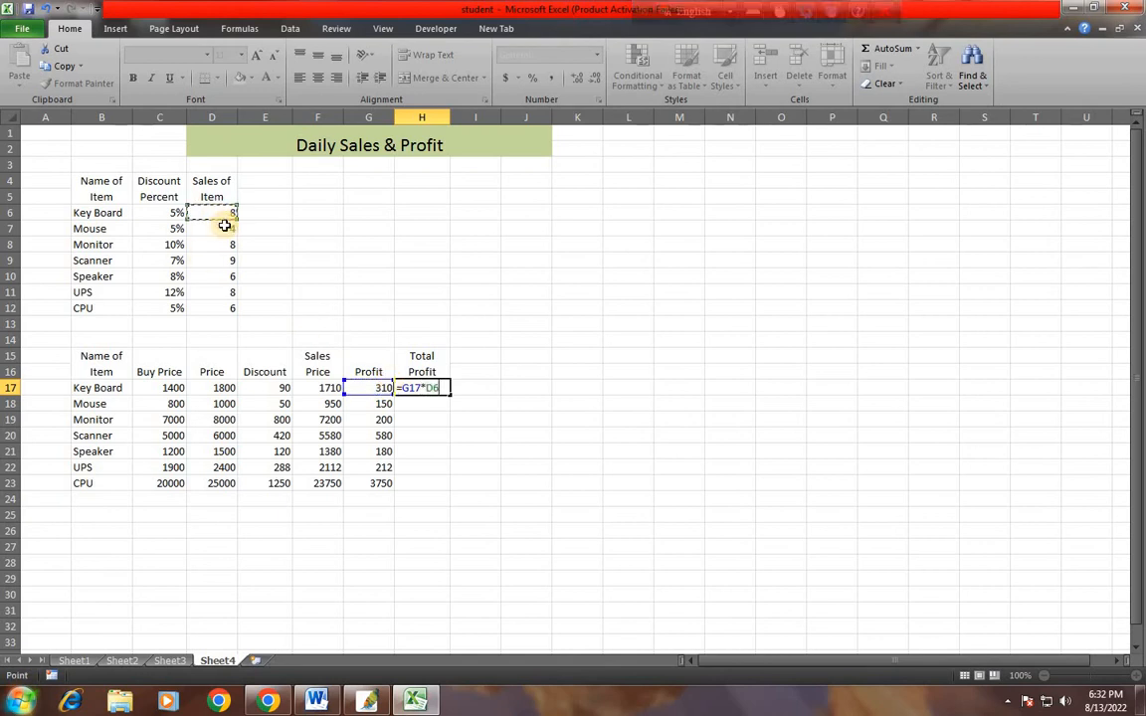
{"action": "key", "text": "Return"}
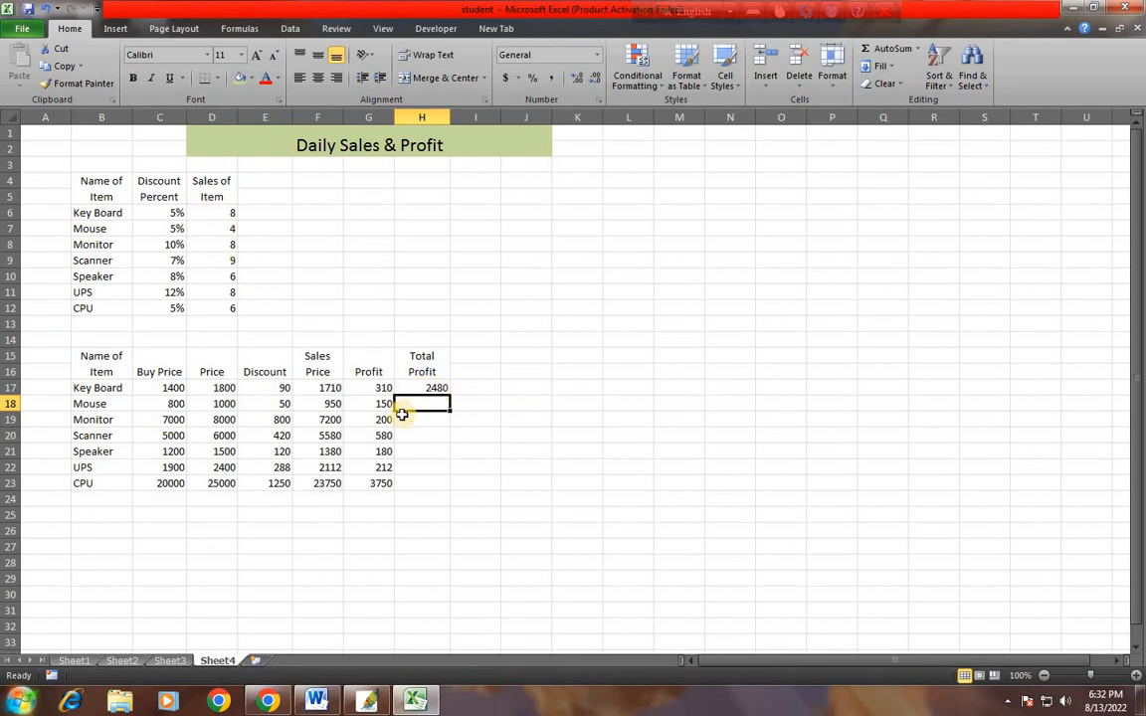
Calculate the Mouse total profit in cell H18 by multiplying its profit by its sales count with =G18*D7
{"action": "type", "text": "="}
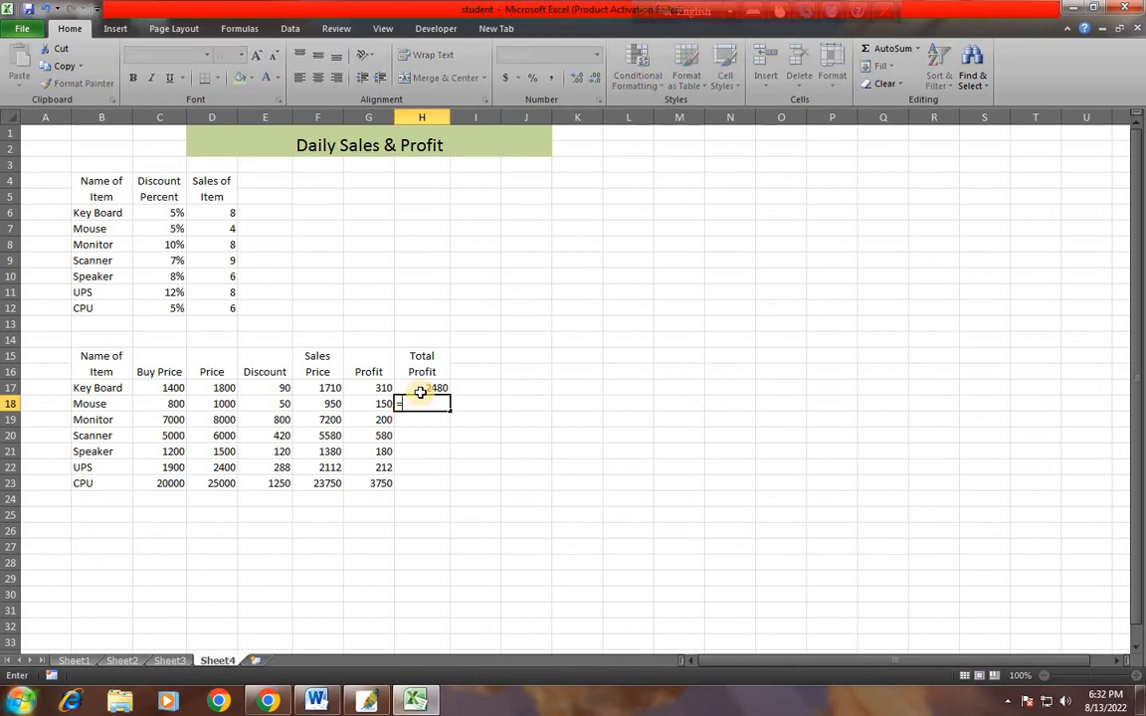
{"action": "left_click", "coordinate": [369, 403]}
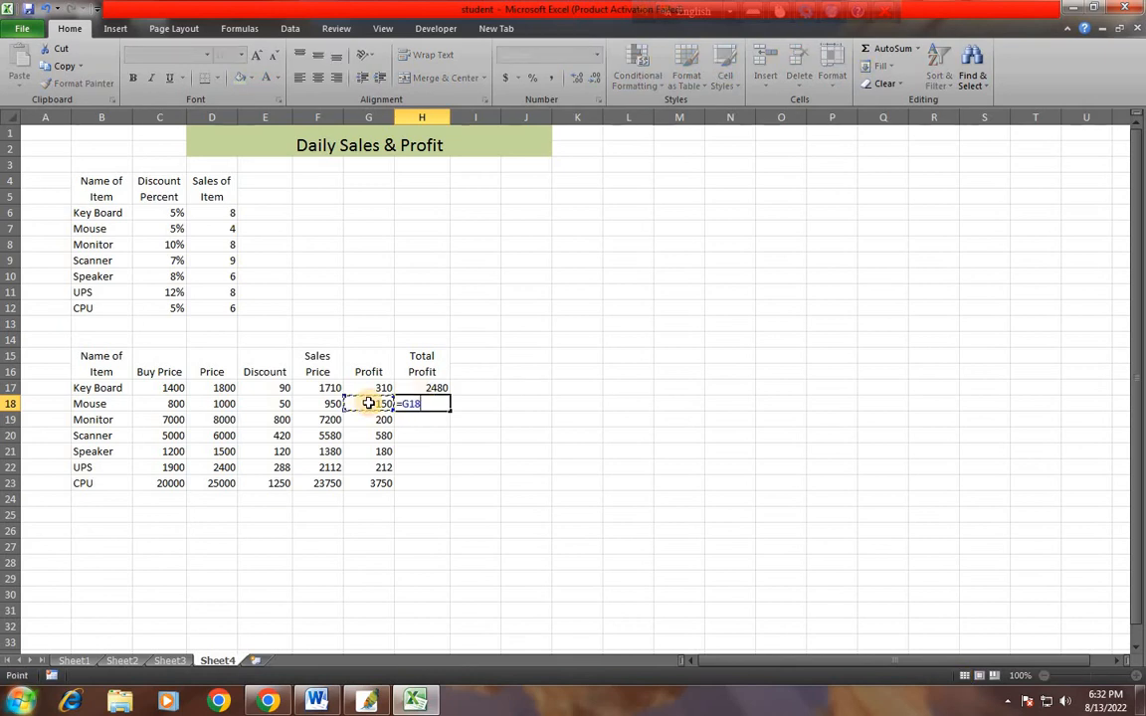
{"action": "left_click", "coordinate": [228, 230]}
{"action": "key", "text": "Return"}
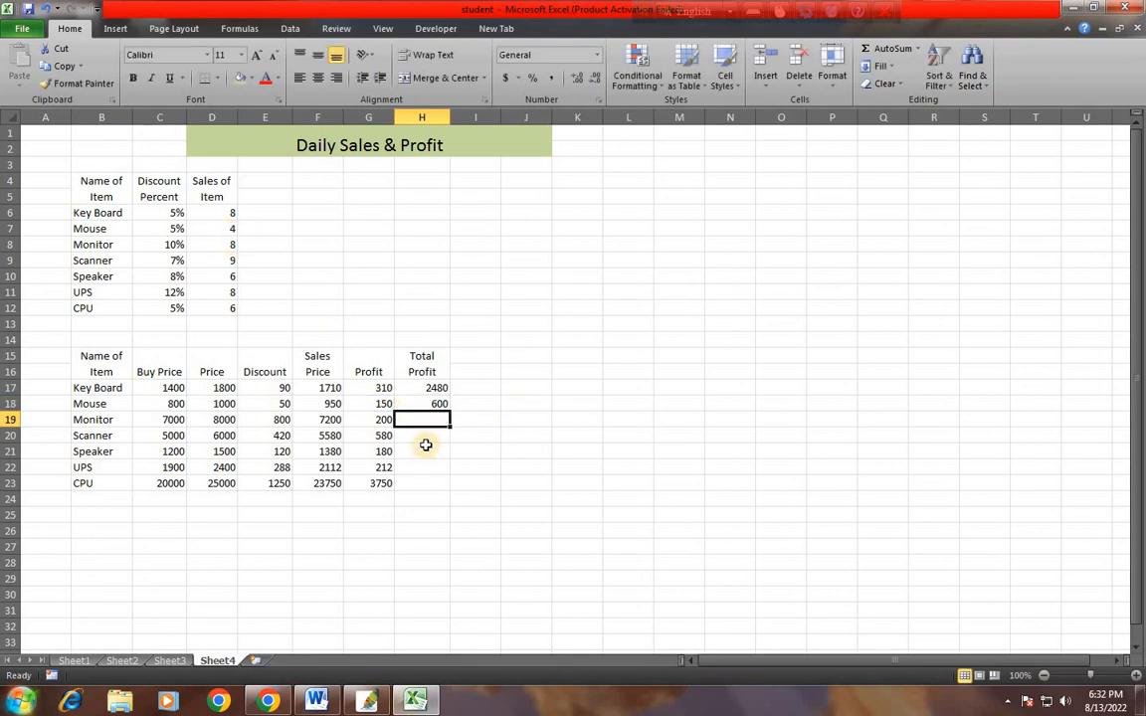
Calculate the Monitor total profit in cell H19 with the formula =G19*D8
{"action": "type", "text": "="}
{"action": "left_click", "coordinate": [381, 420]}
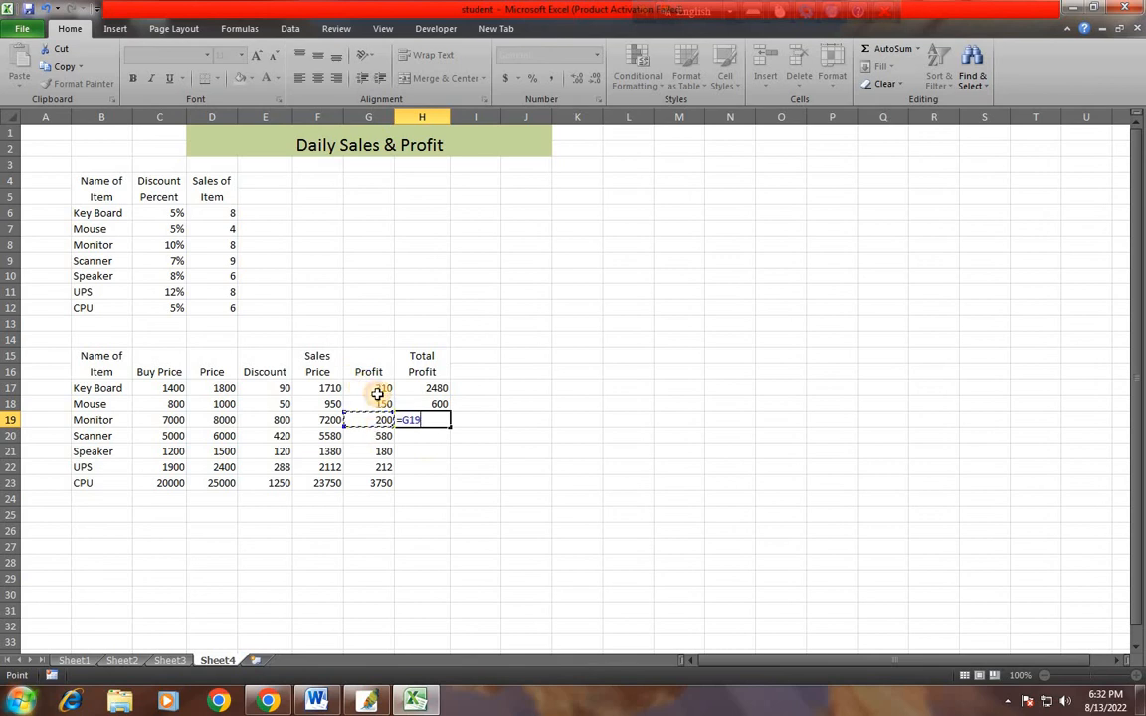
{"action": "type", "text": "*"}
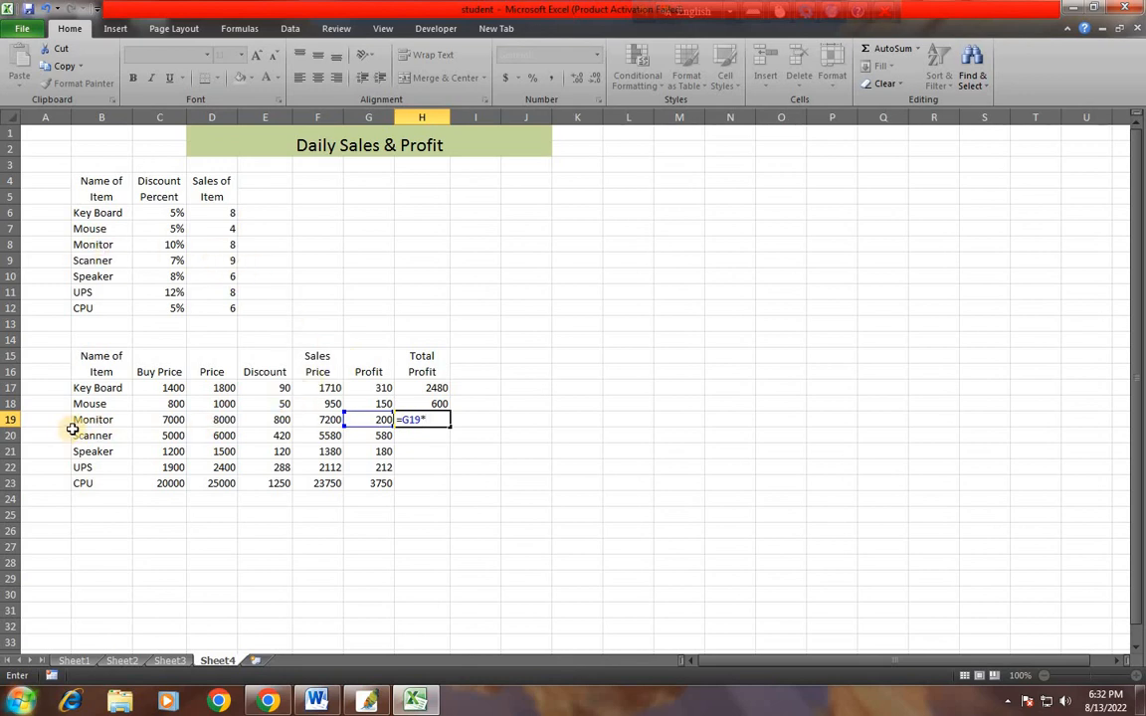
{"action": "left_click", "coordinate": [223, 244]}
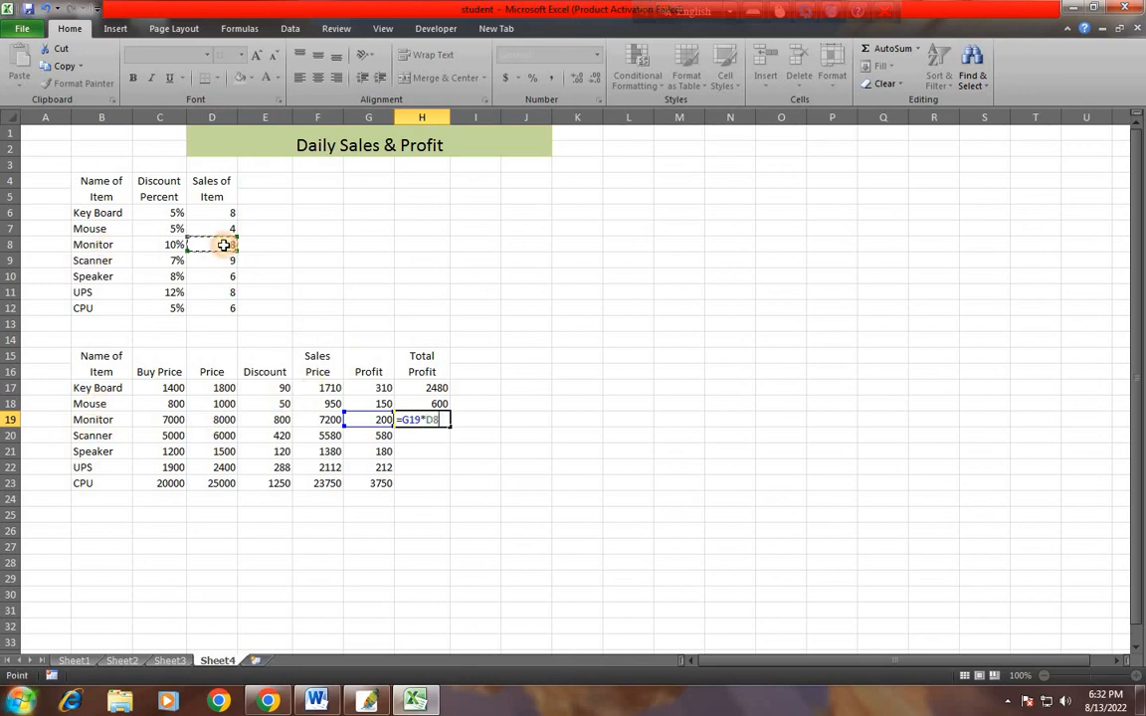
{"action": "key", "text": "Return"}
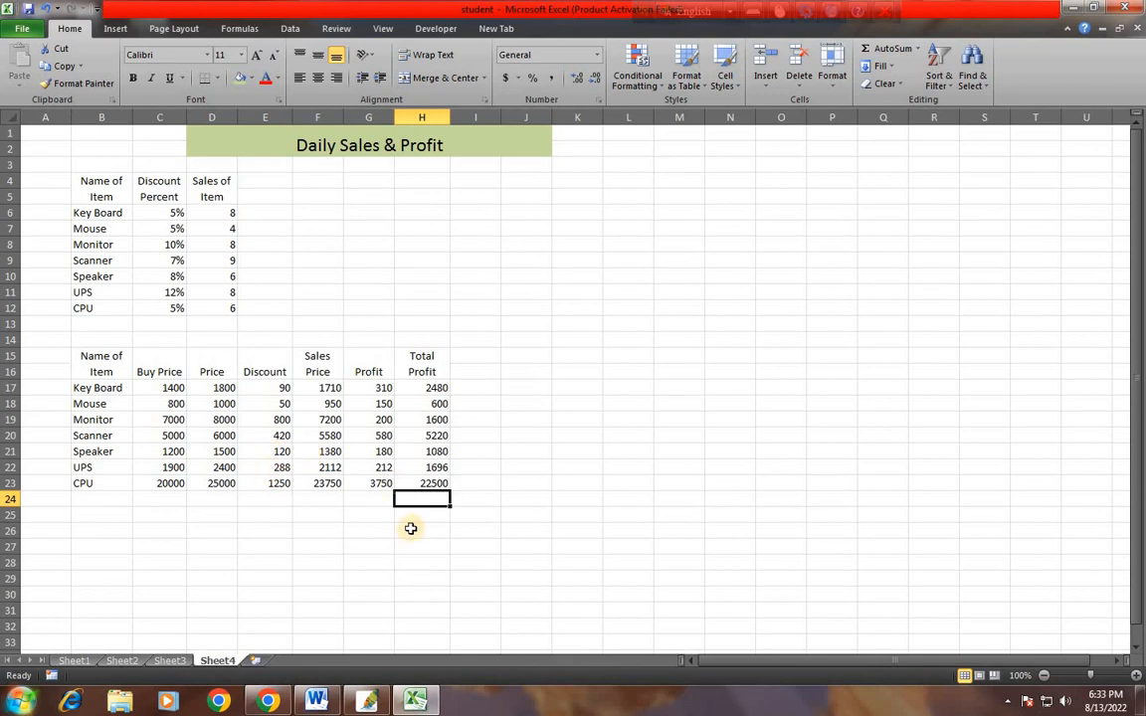
Review the Discount column cell by cell from Key Board in E17 to CPU in E23
{"action": "left_click", "coordinate": [280, 391]}
{"action": "key", "text": "Down"}
{"action": "key", "text": "Down"}
{"action": "key", "text": "Down"}
{"action": "key", "text": "Down"}
{"action": "key", "text": "Down"}
{"action": "key", "text": "Down"}
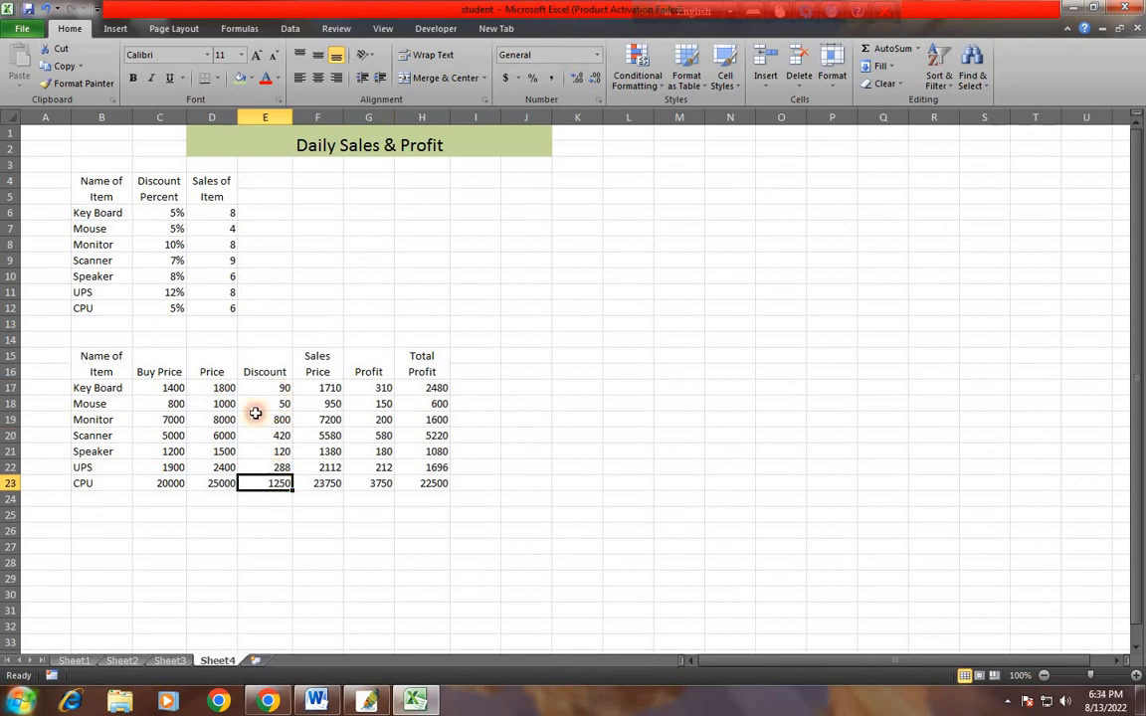
{"action": "left_click", "coordinate": [263, 388]}
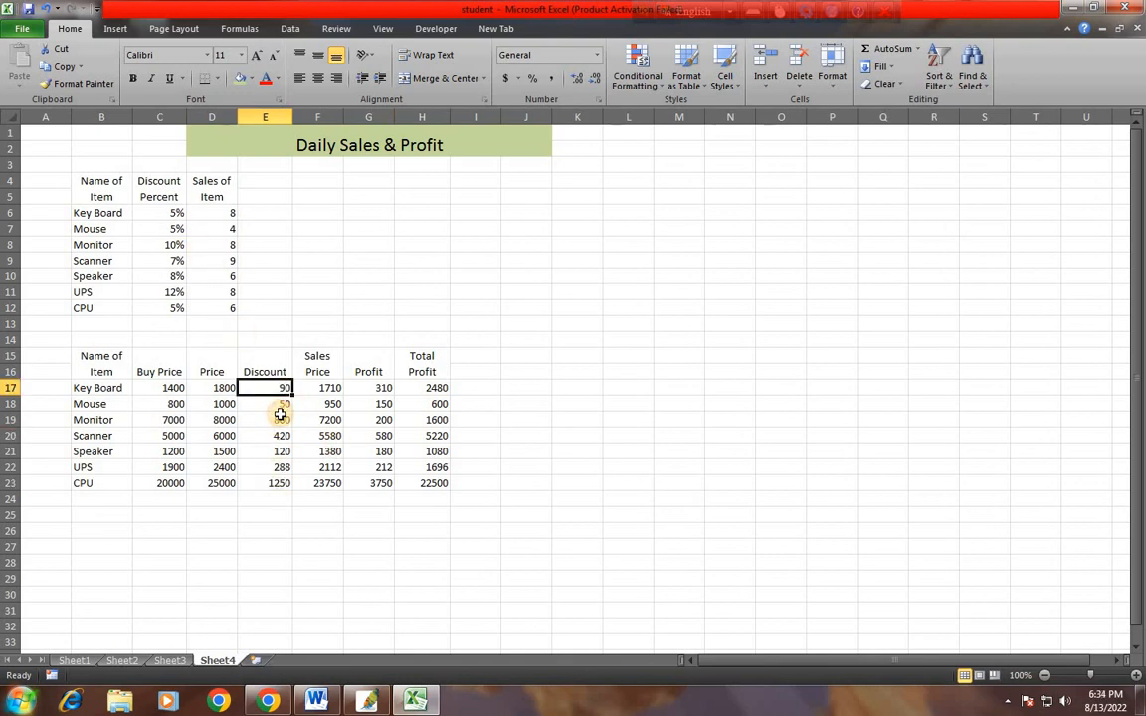